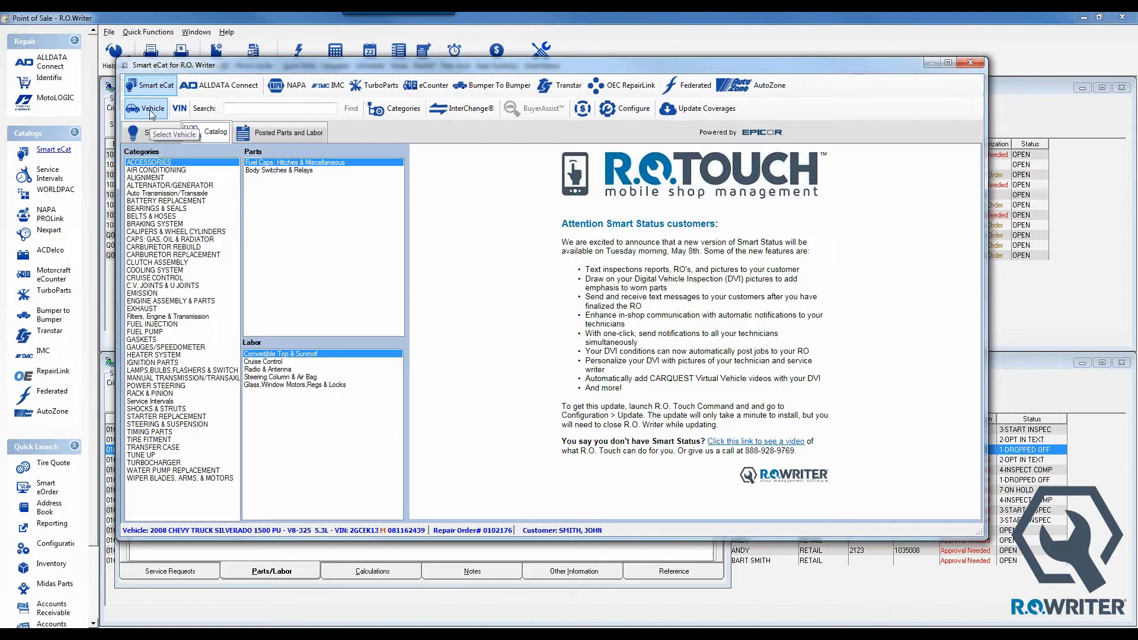
Select the 2008 Chevrolet Truck Silverado 1500 PU with the V6-262 4.3L engine as catalog vehicle and view its VIN information.
click(151, 109)
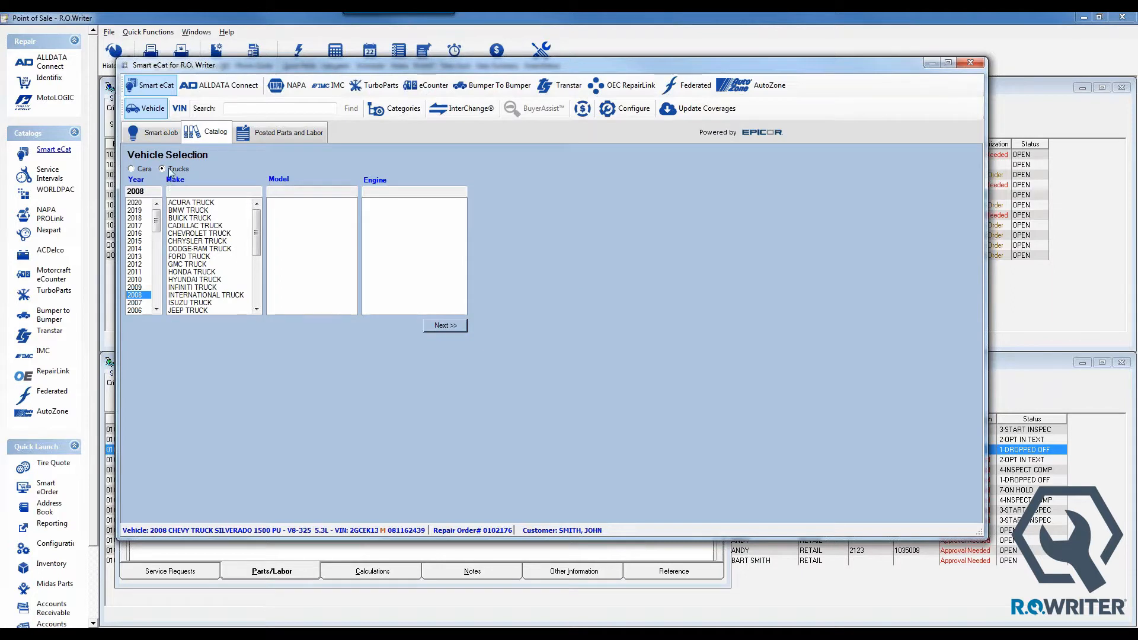
click(133, 170)
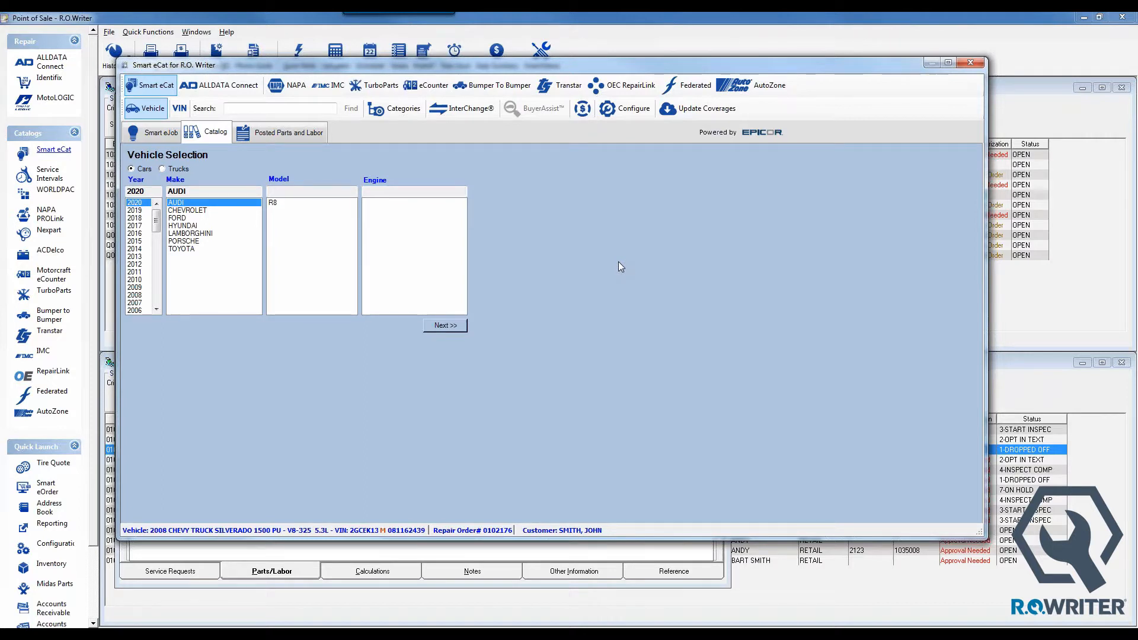
click(162, 169)
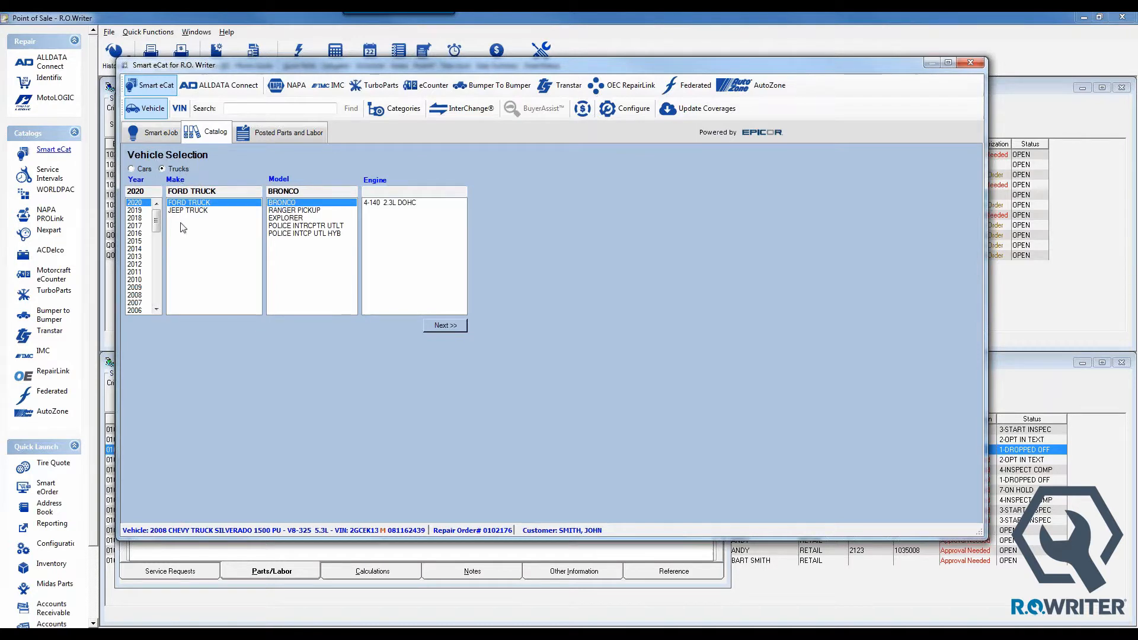
click(133, 296)
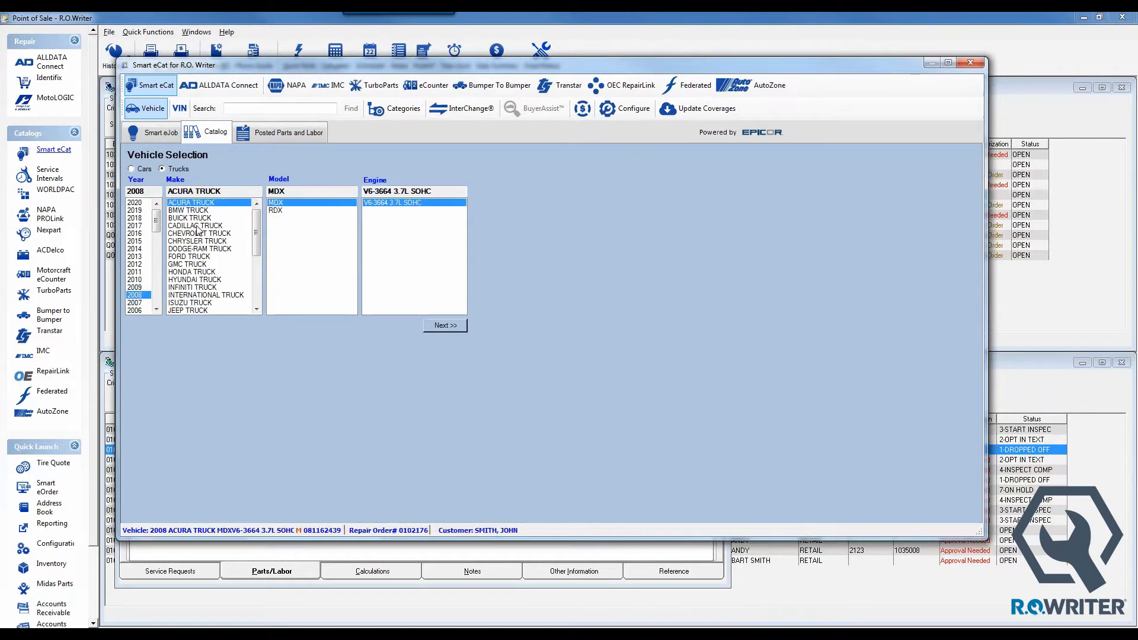
click(195, 233)
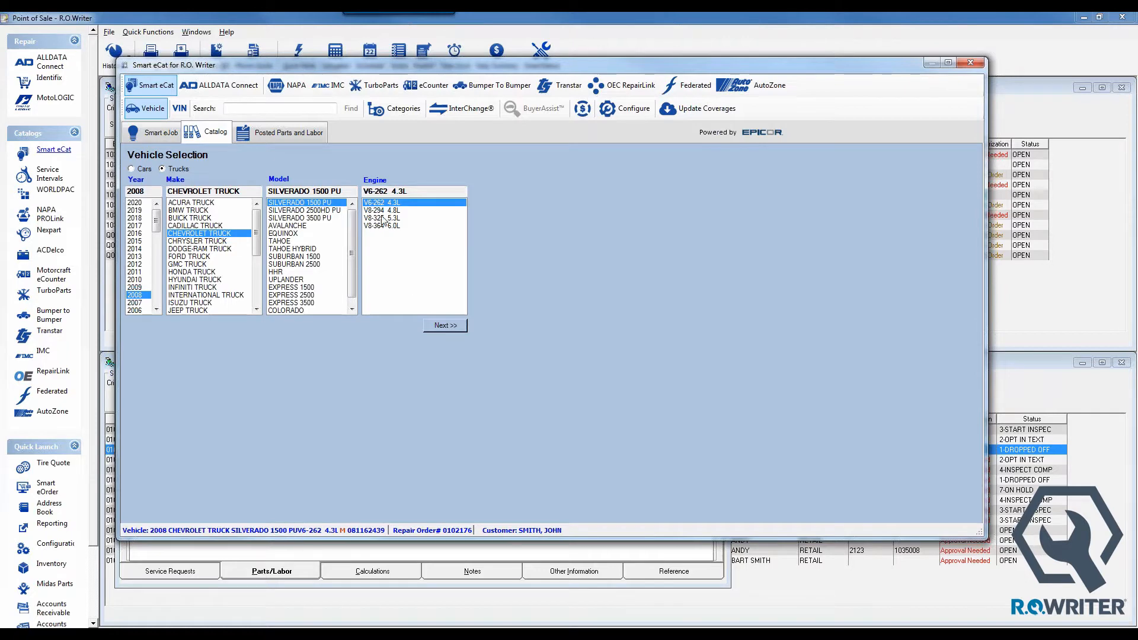
click(442, 326)
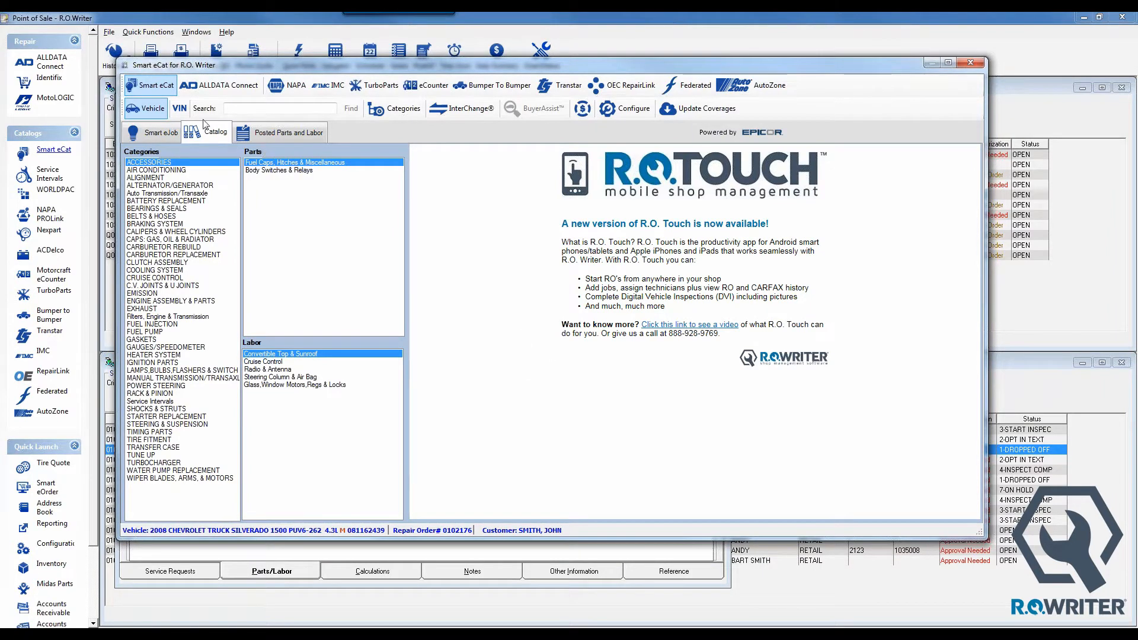
click(179, 108)
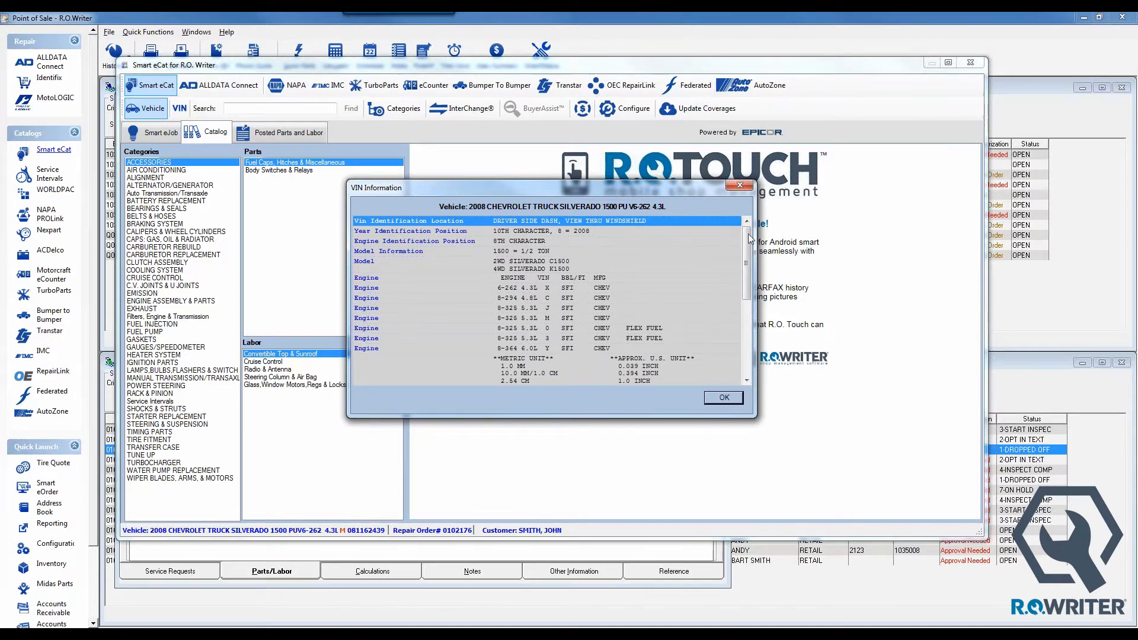
click(740, 185)
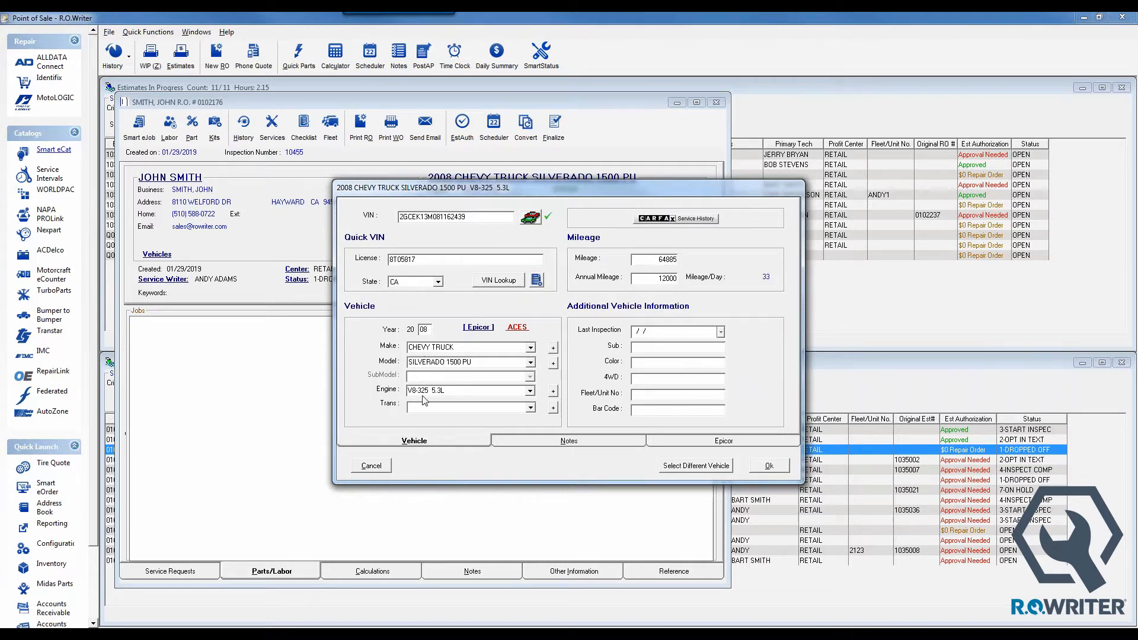
Review the truck's Quick VIN+ lookup data for base, vehicle, engine and options with the LTZ trim, leaving the vehicle record without saving.
click(539, 282)
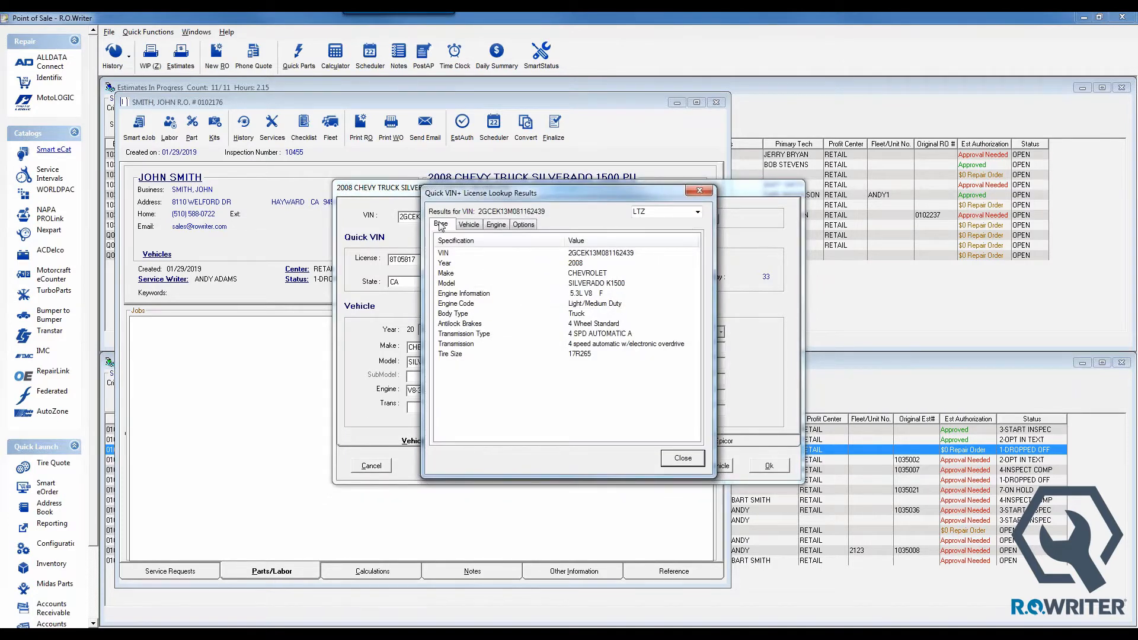
click(473, 226)
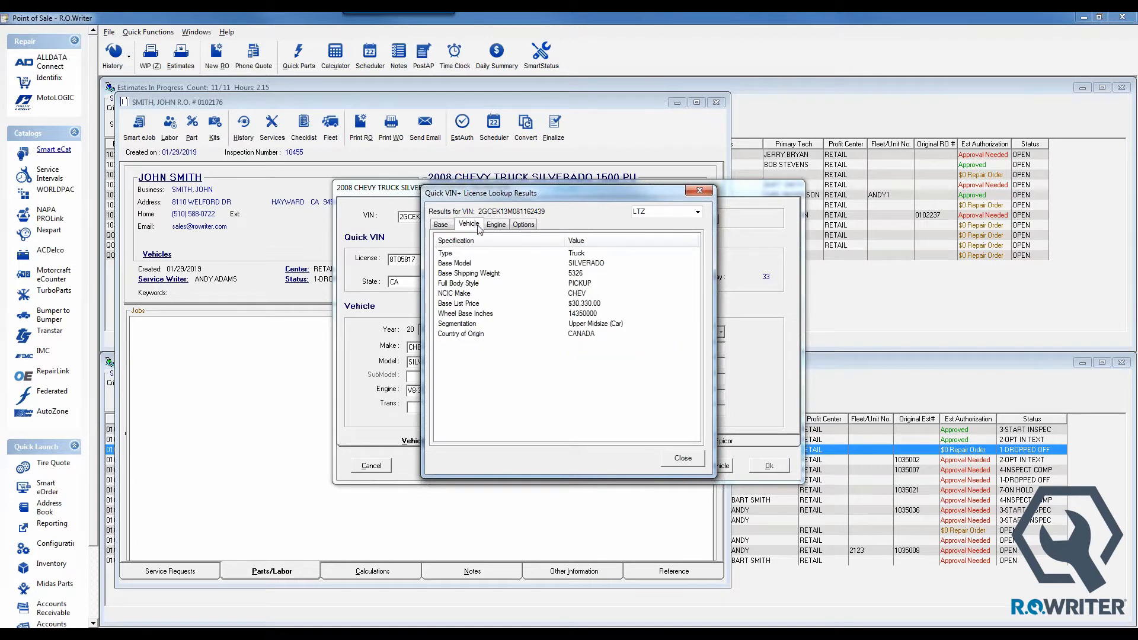
click(497, 225)
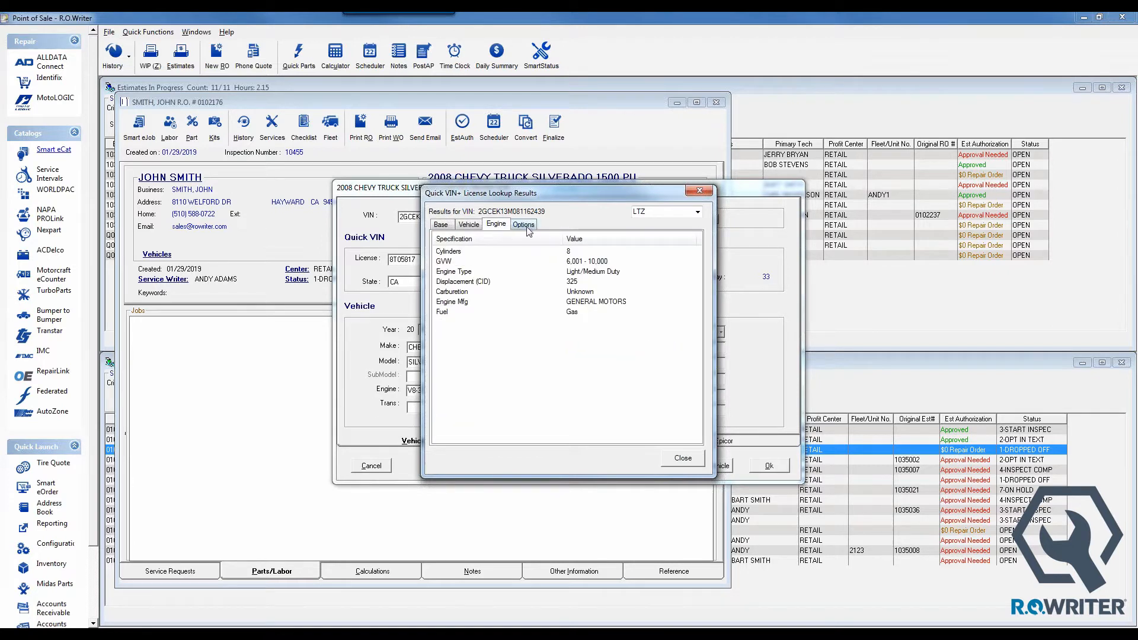
click(524, 226)
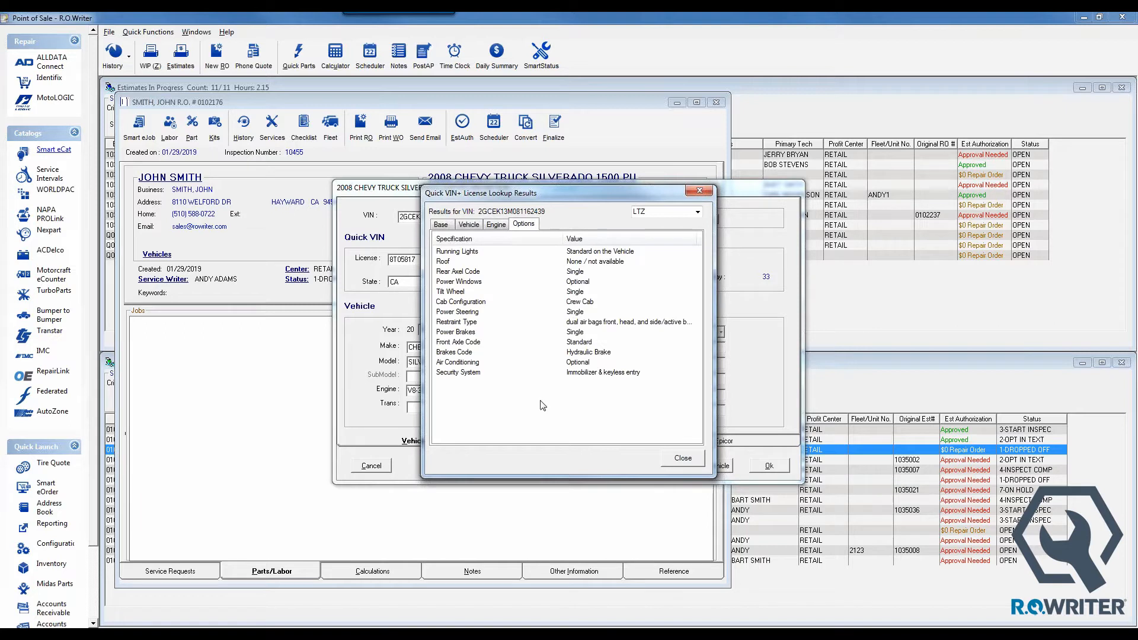
click(699, 212)
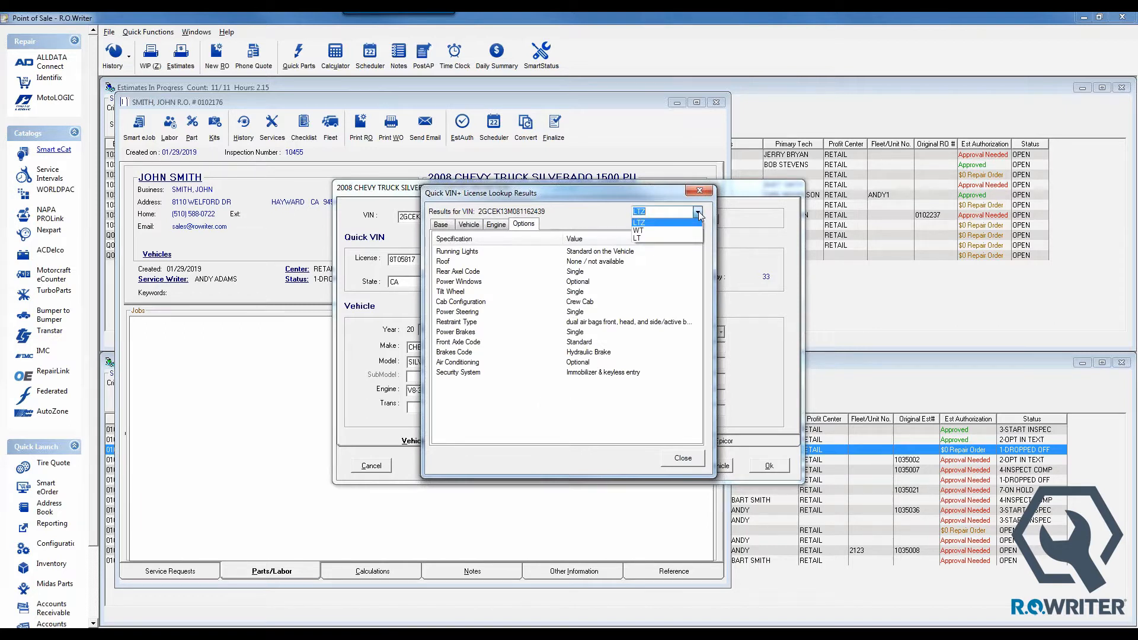
click(665, 223)
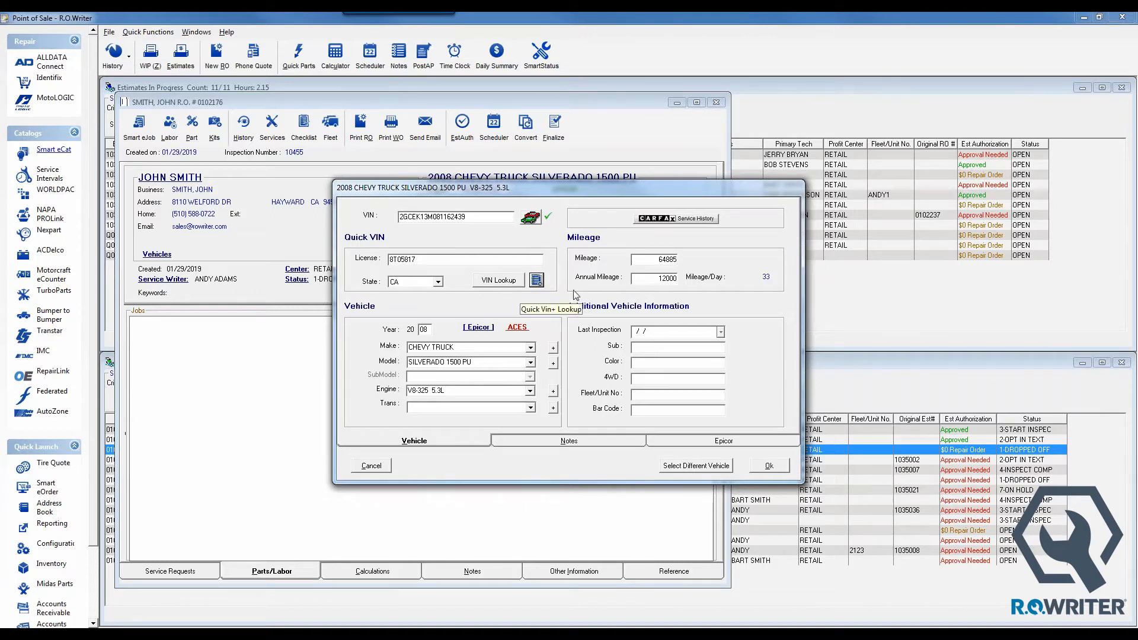
click(372, 466)
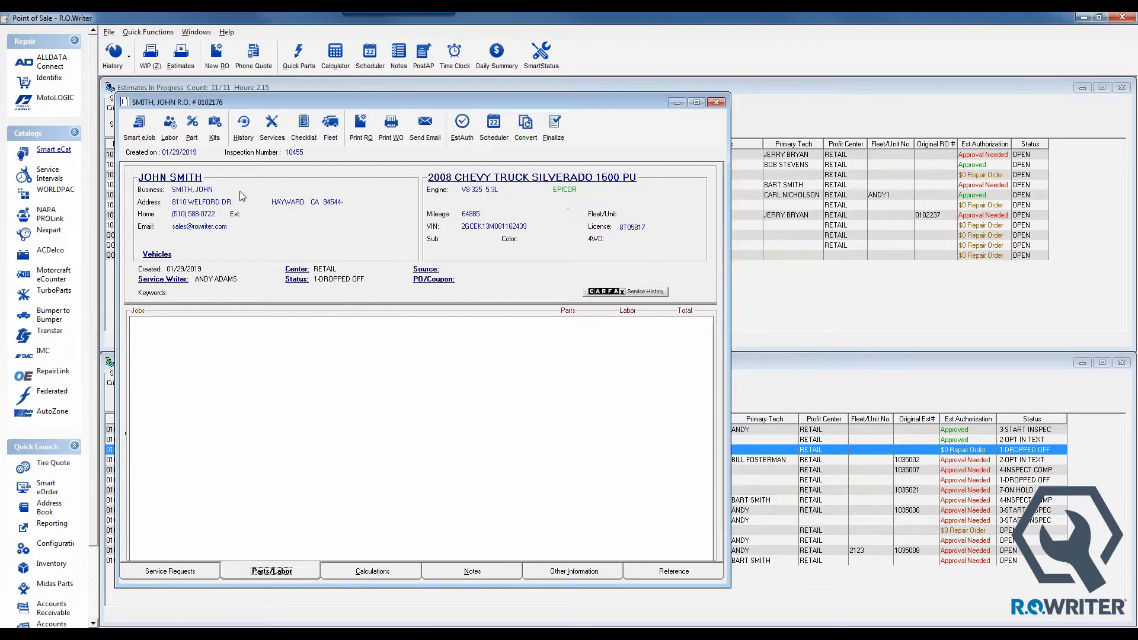
Reopen the parts catalog from the repair order and look up AutoZone interchange parts for part number 89018123.
click(134, 130)
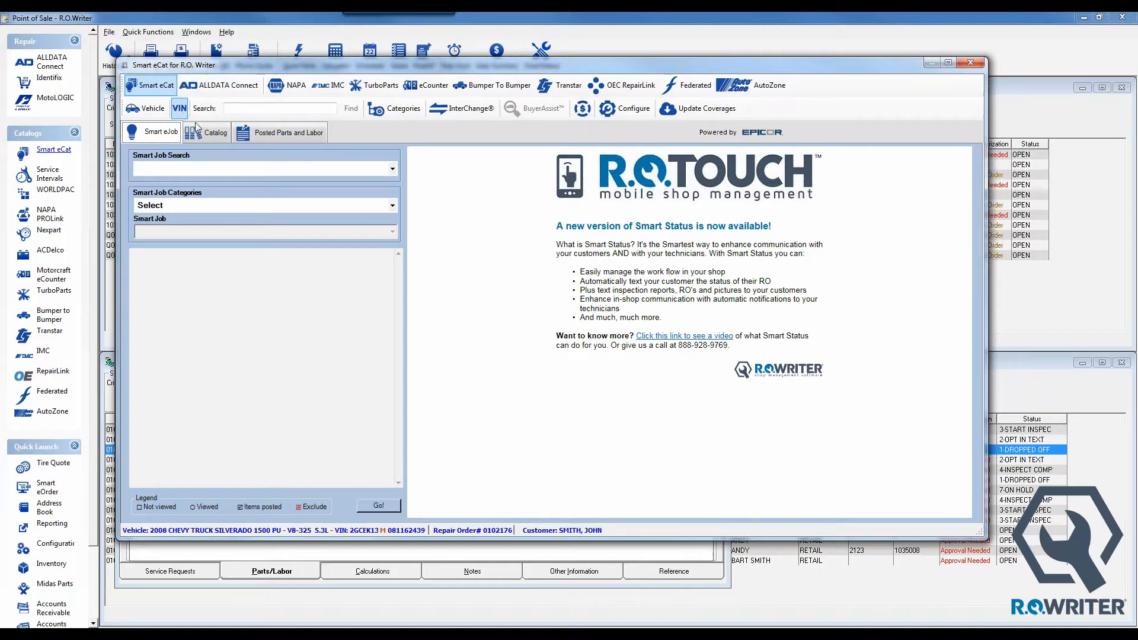
click(391, 111)
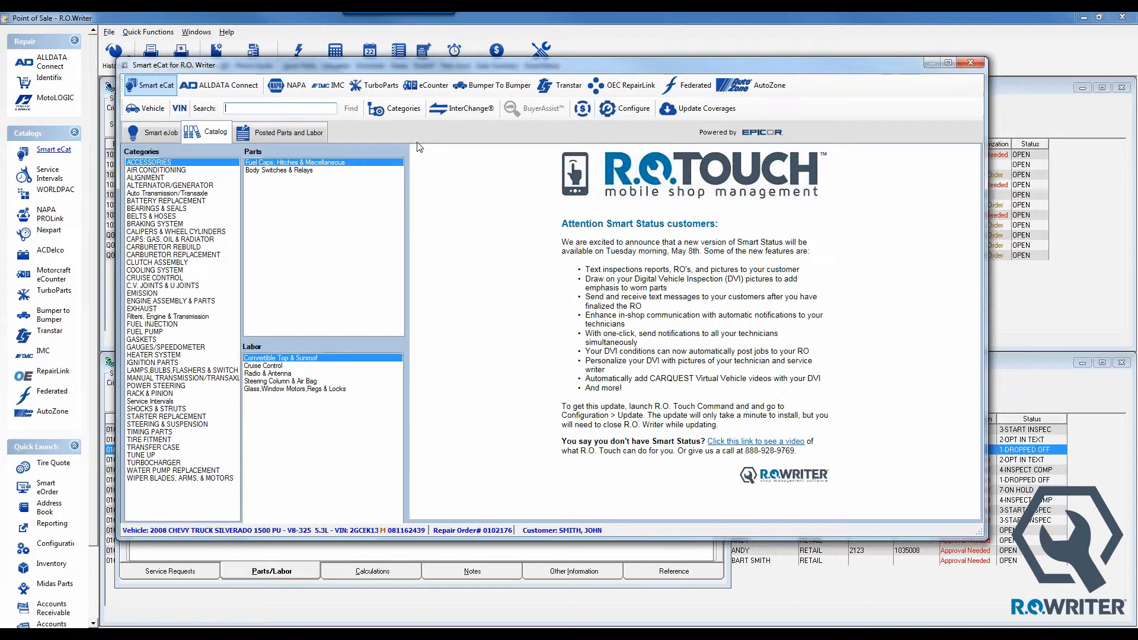
click(444, 110)
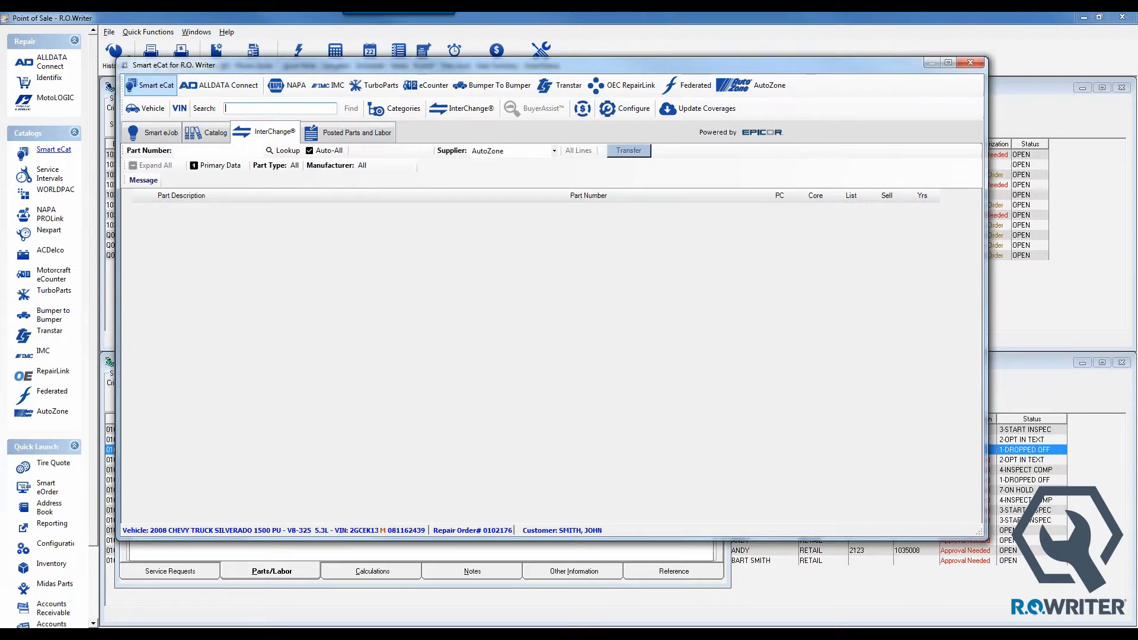
click(188, 150)
text(89)
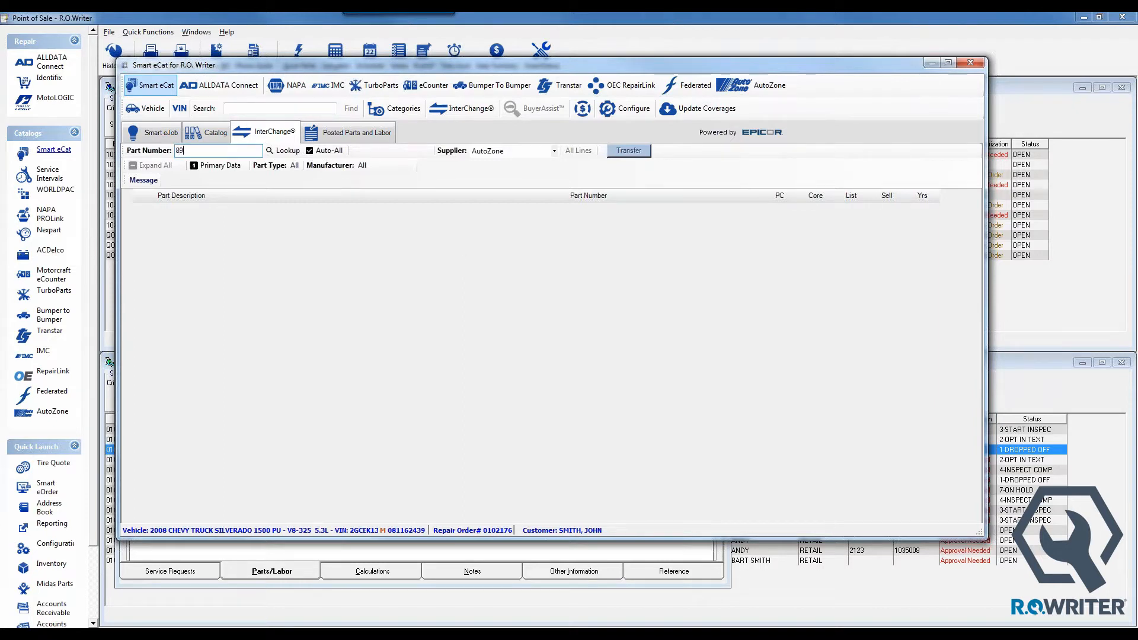
text(018123)
click(286, 152)
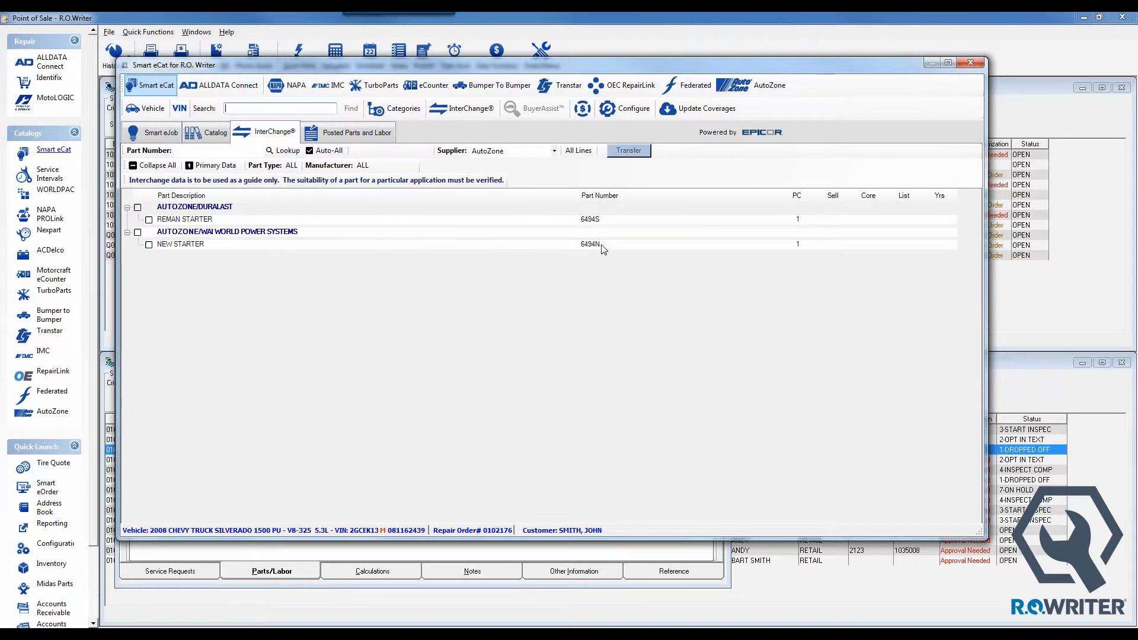
Look up interchange parts for 89018123 with supplier Advance Auto Parts and select the Carquest Electrical reman starter 6494S.
click(554, 151)
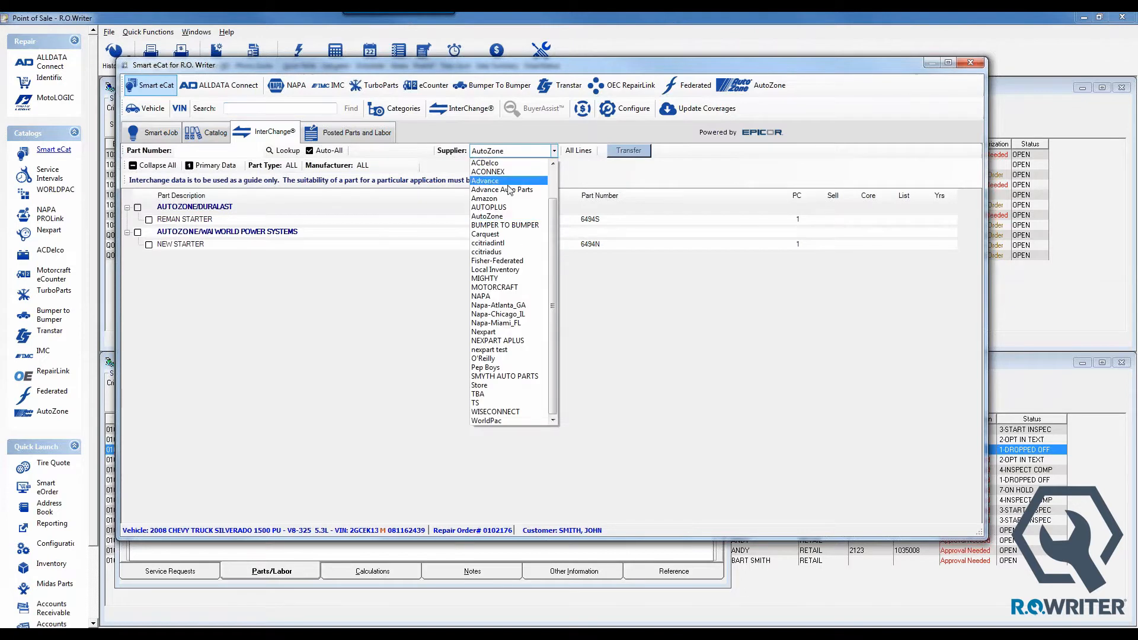
click(508, 190)
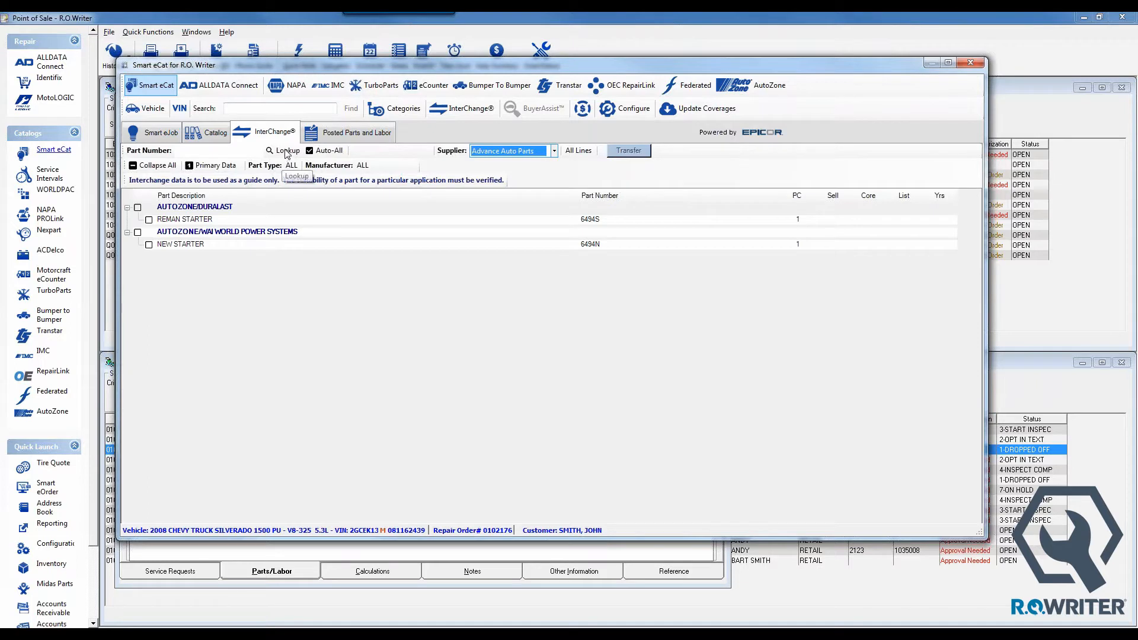
click(193, 150)
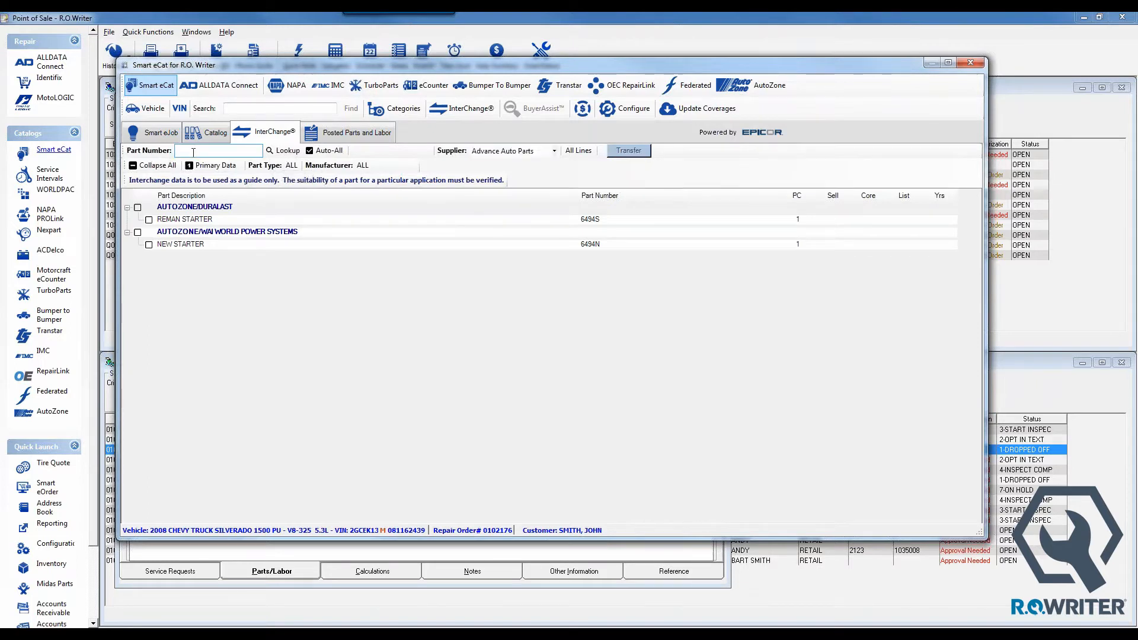
text(89018123)
click(283, 151)
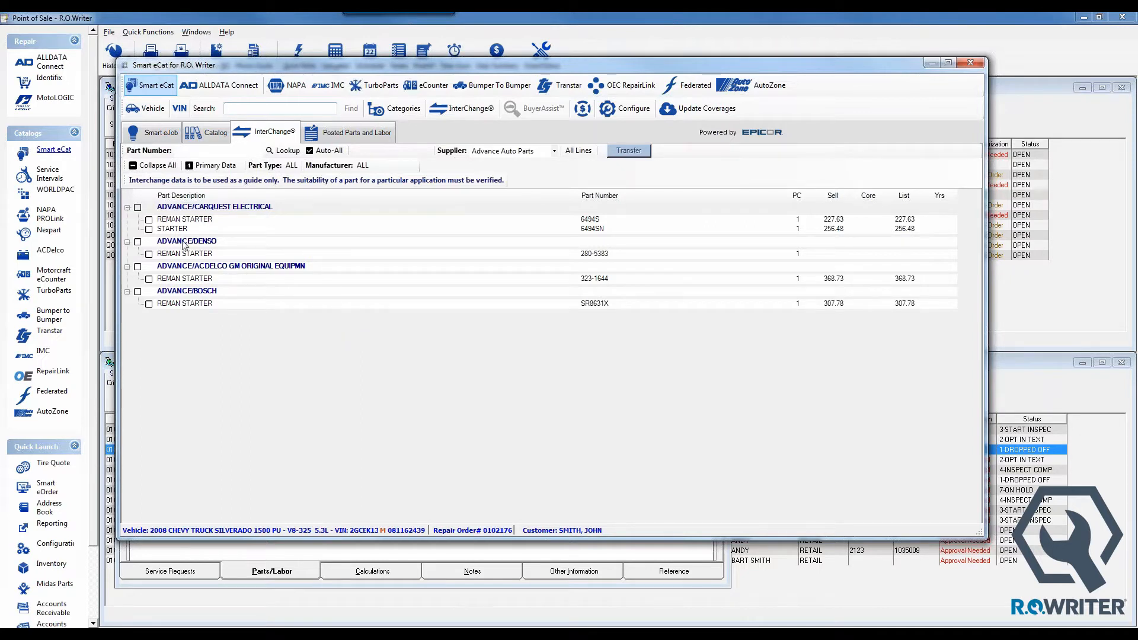
click(148, 221)
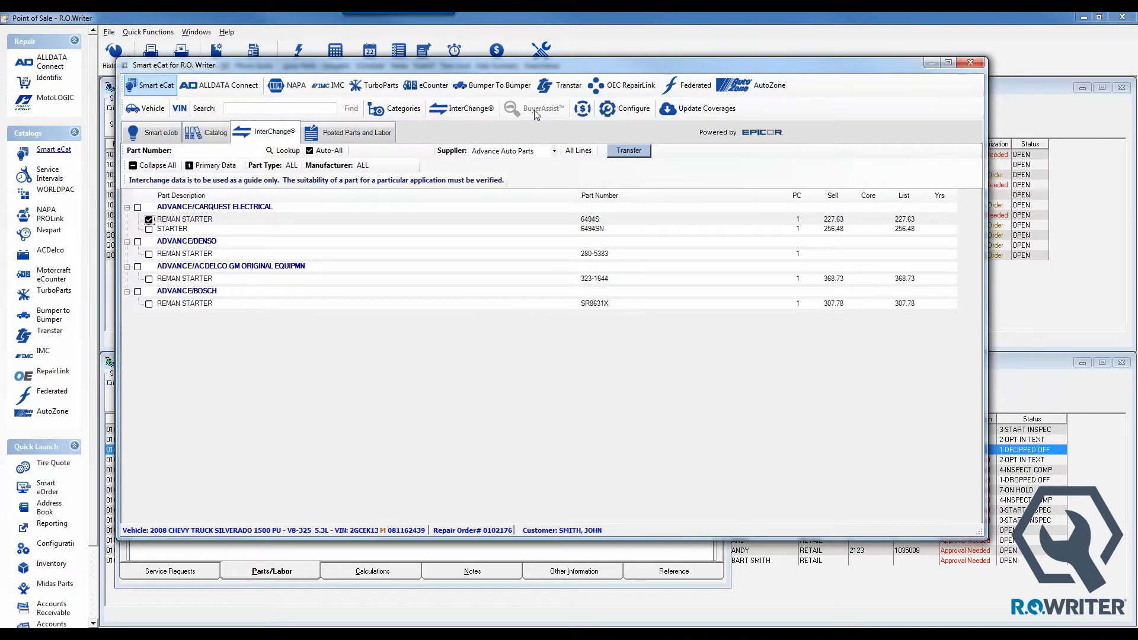
Query the NAPA PROLink Buyers Guide for line code SFI and part number 21334.
click(293, 89)
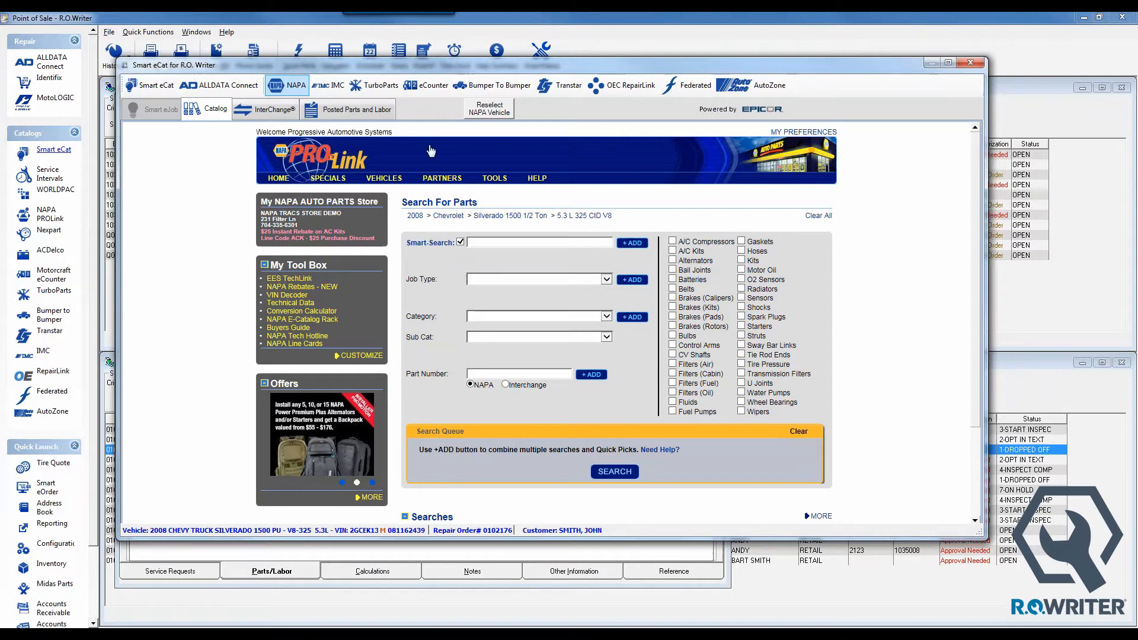
mouse_move(442, 178)
mouse_move(492, 179)
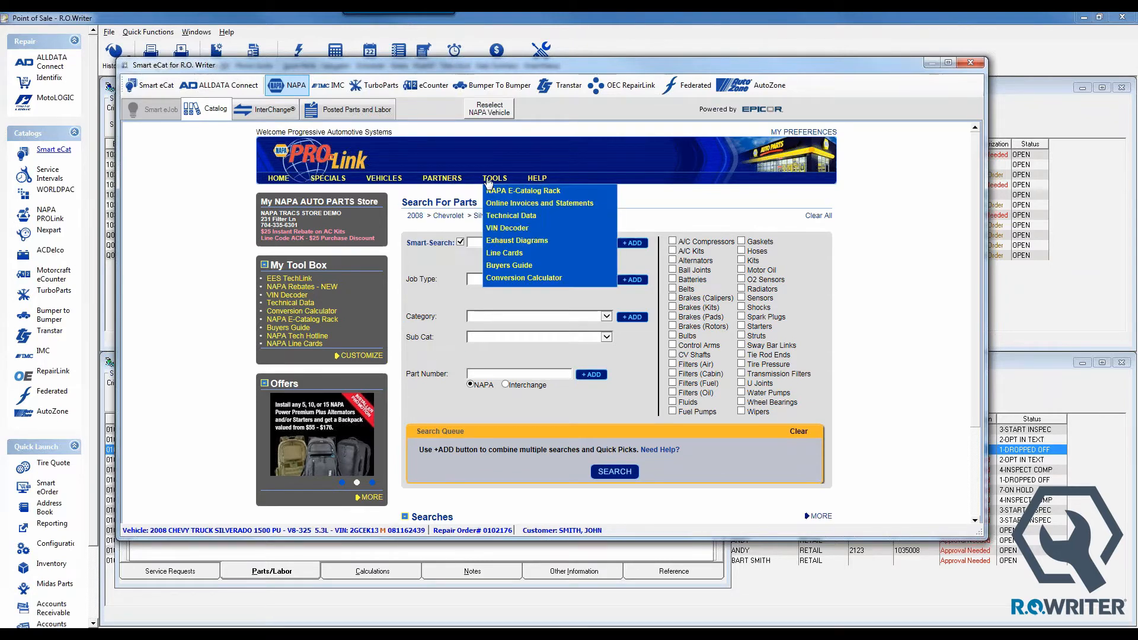
click(497, 266)
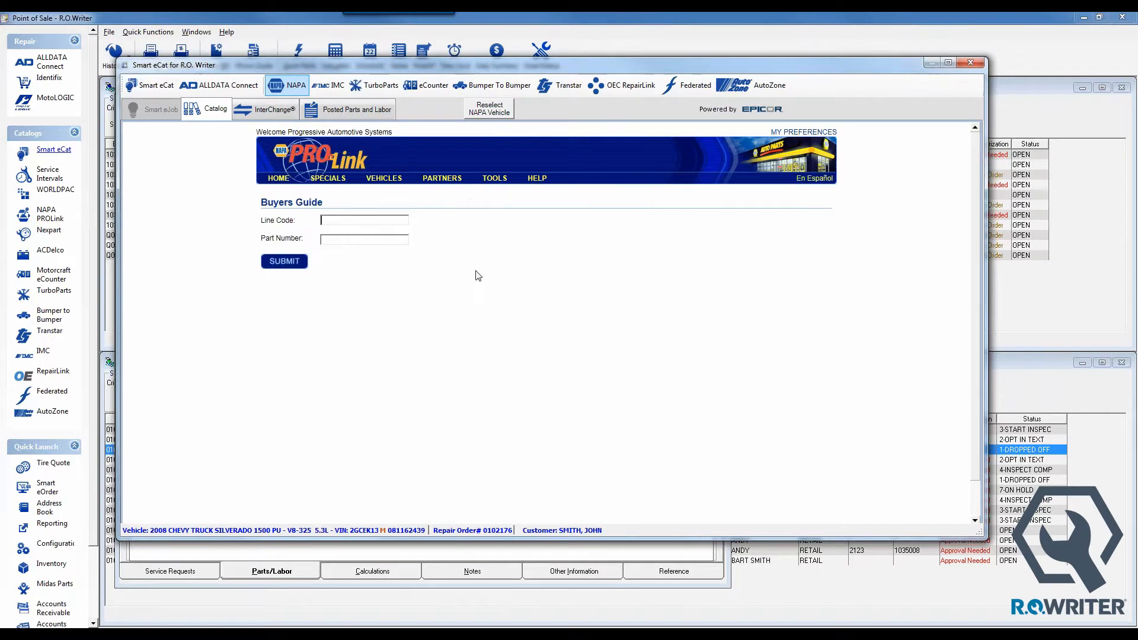
text(SFI)
key(Tab)
text(21334)
click(287, 261)
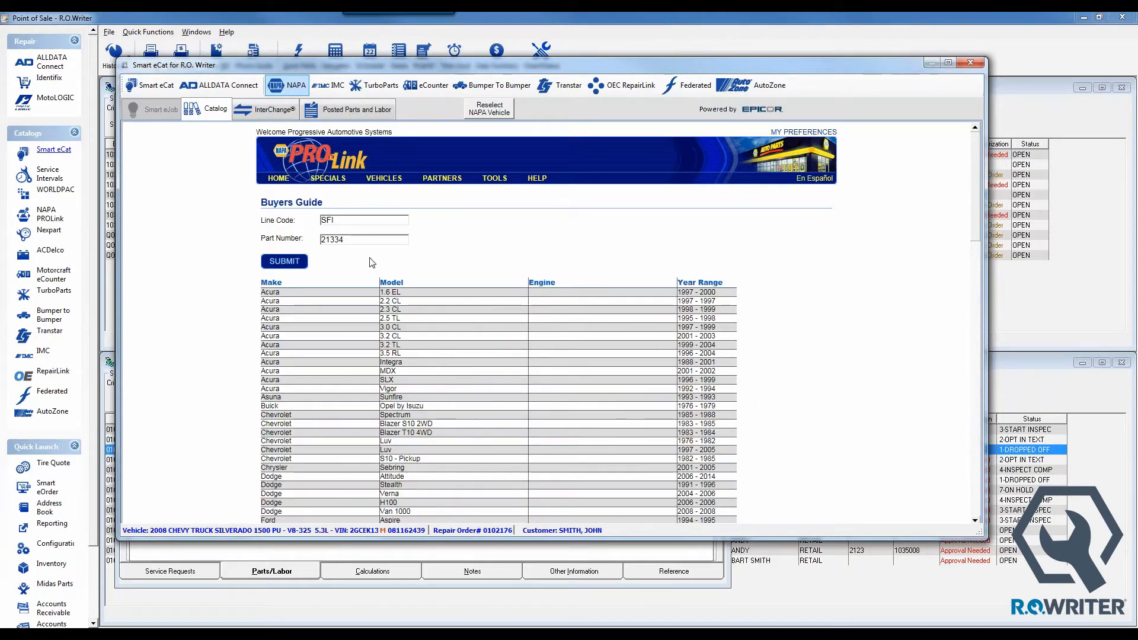
Examine the Buyers Guide list of makes, models and year ranges for the part and return to the Smart eCat catalog.
scroll(366, 326, down, 6)
scroll(364, 325, down, 7)
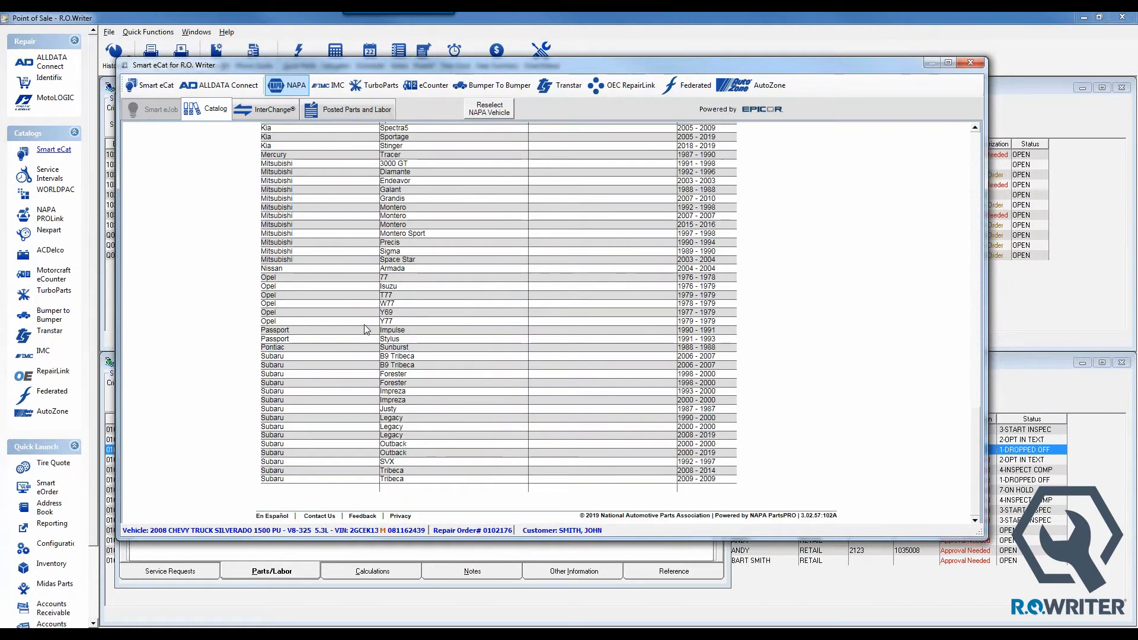
scroll(367, 327, up, 1)
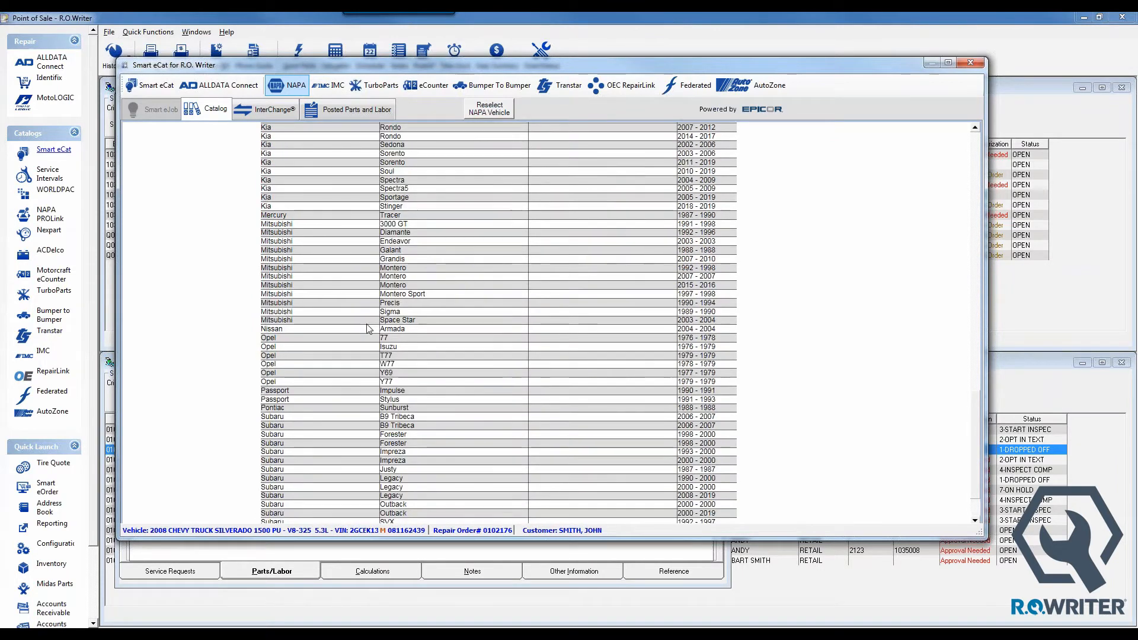
scroll(366, 328, up, 5)
scroll(367, 328, up, 2)
scroll(367, 328, down, 2)
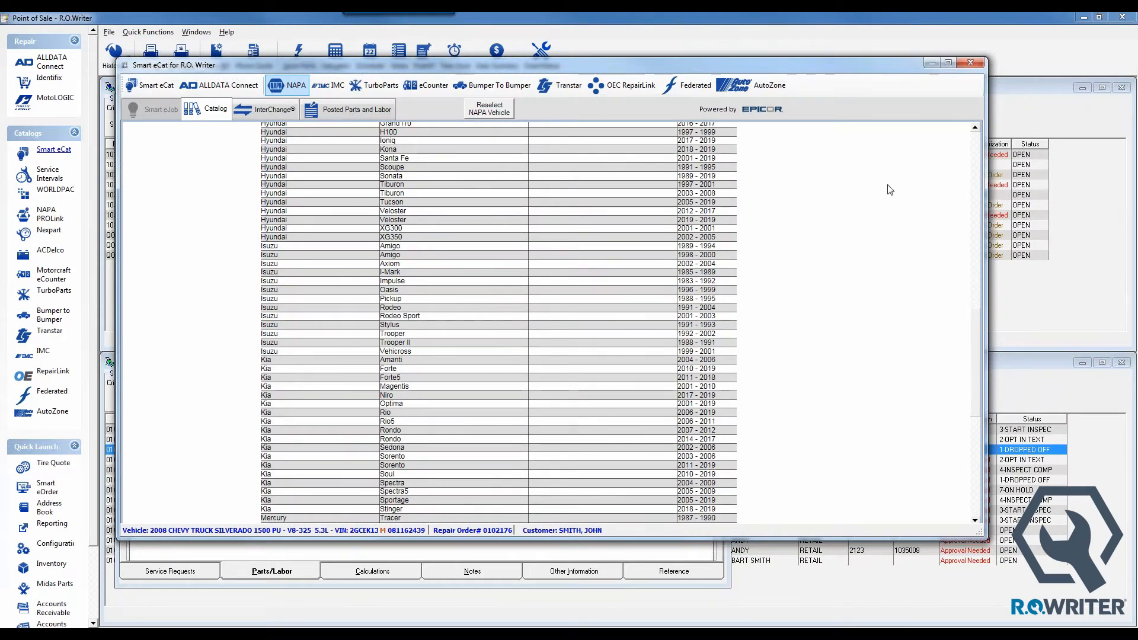
click(975, 127)
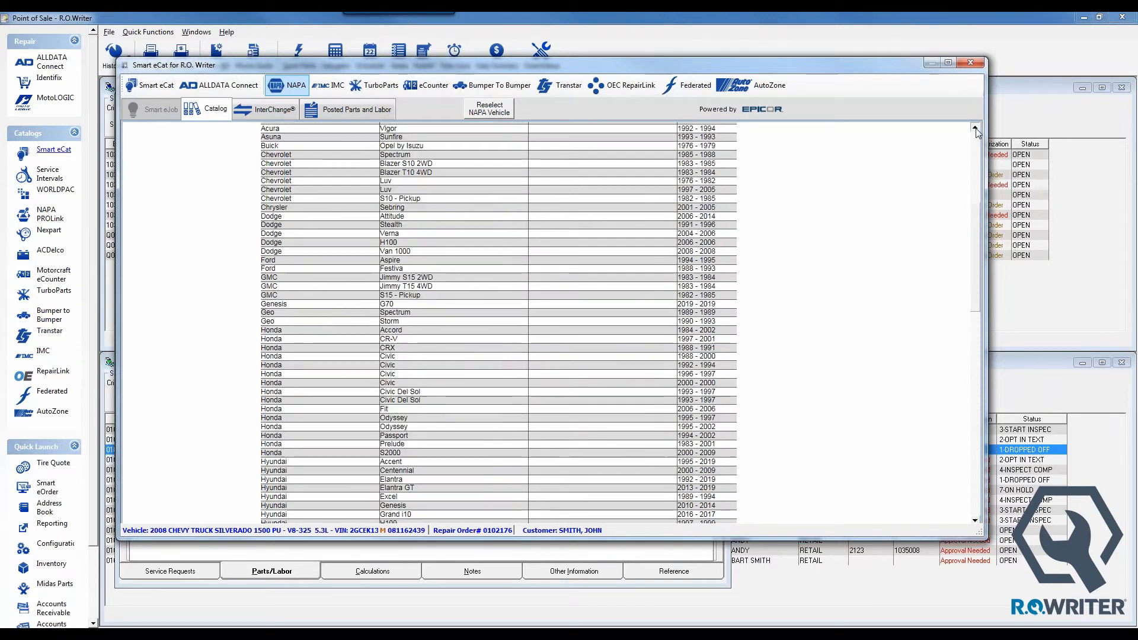
click(975, 128)
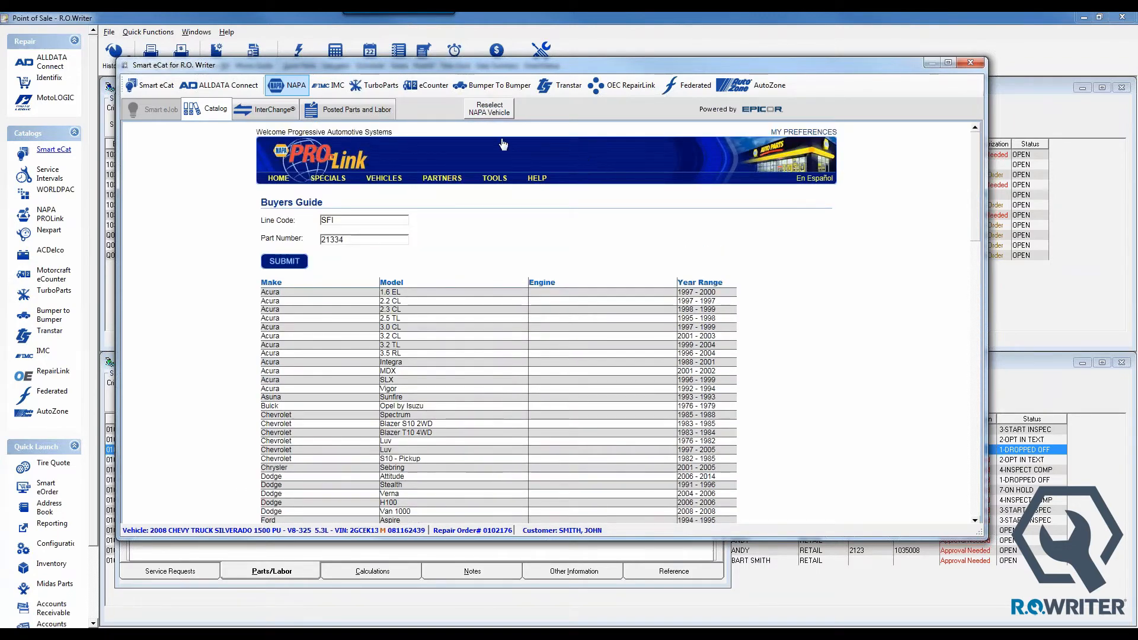
click(148, 85)
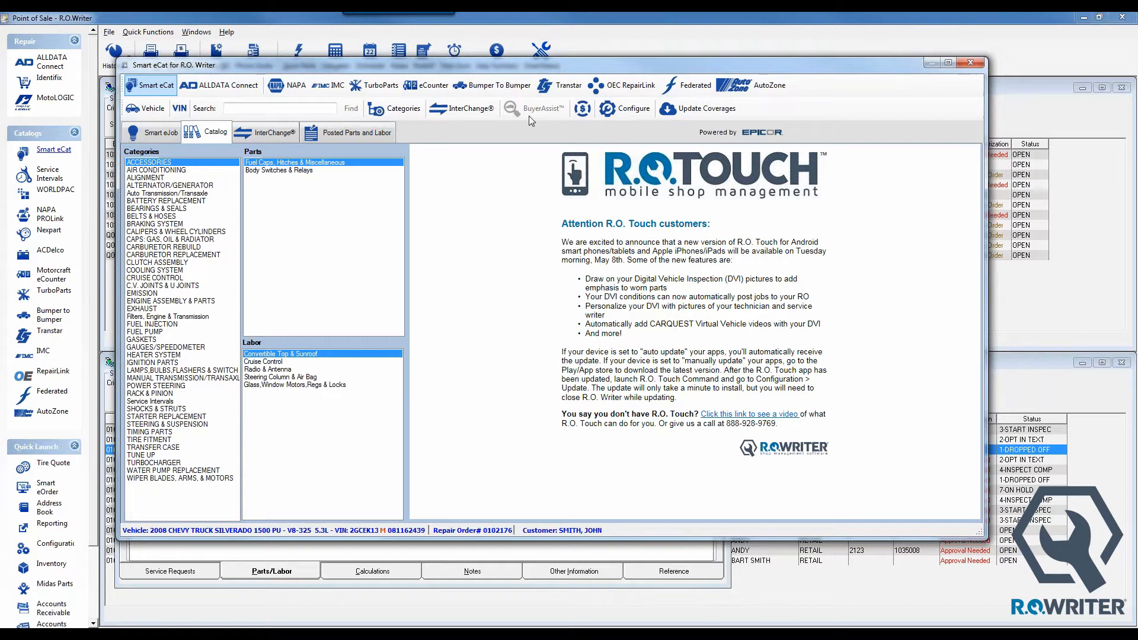
View the supplier coverage list, search the catalog for "air filter", and look up the Air Filter part.
click(693, 109)
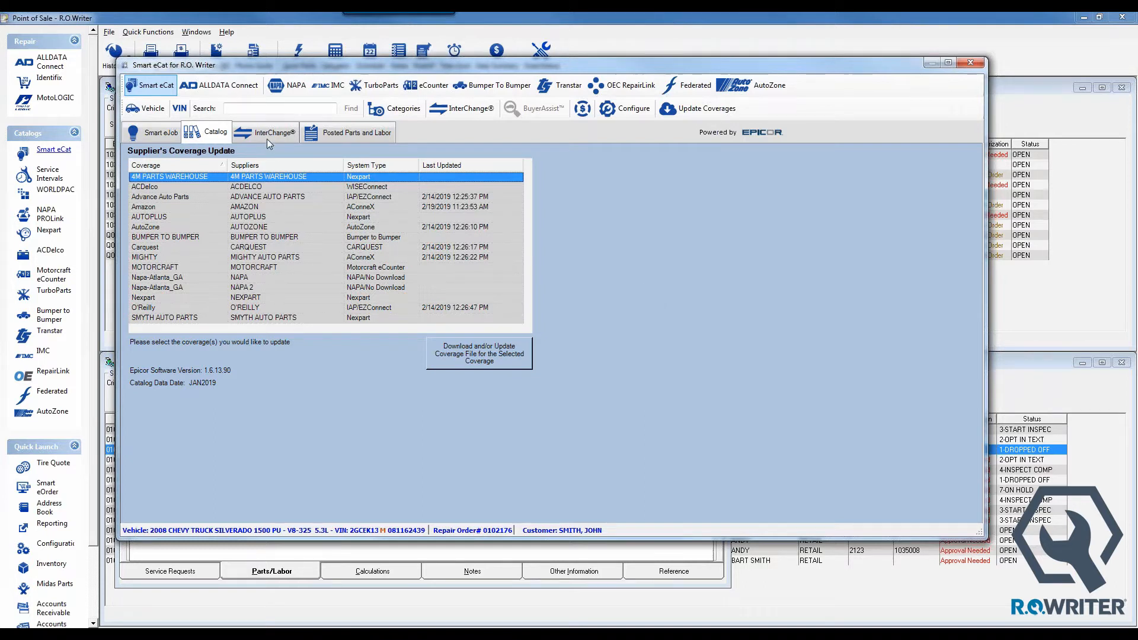
click(242, 109)
text(air filter)
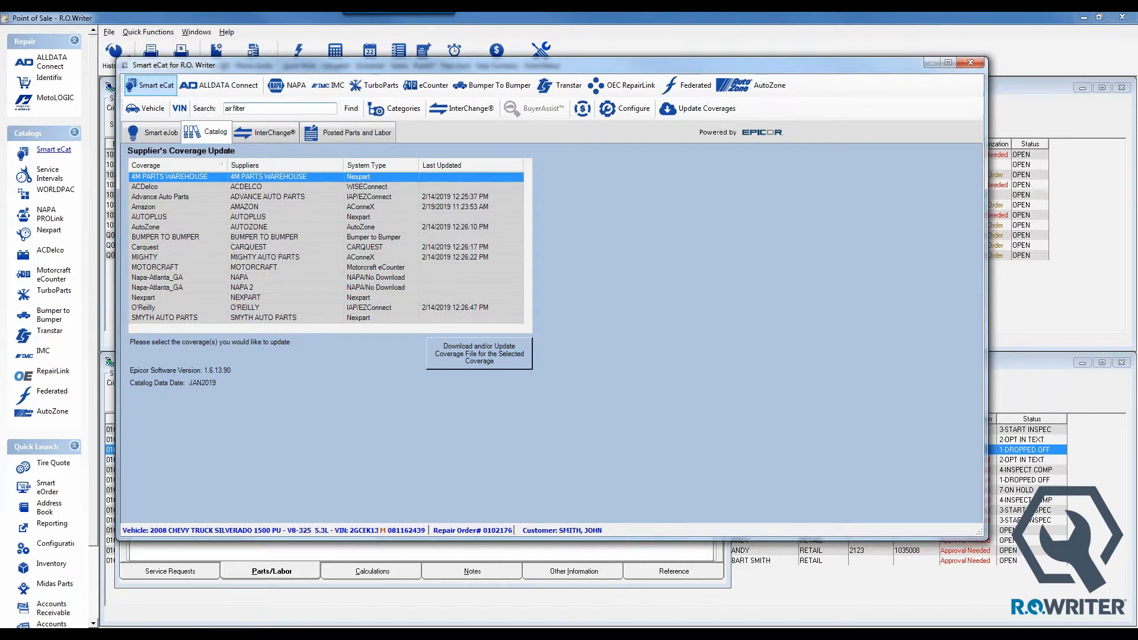
key(Return)
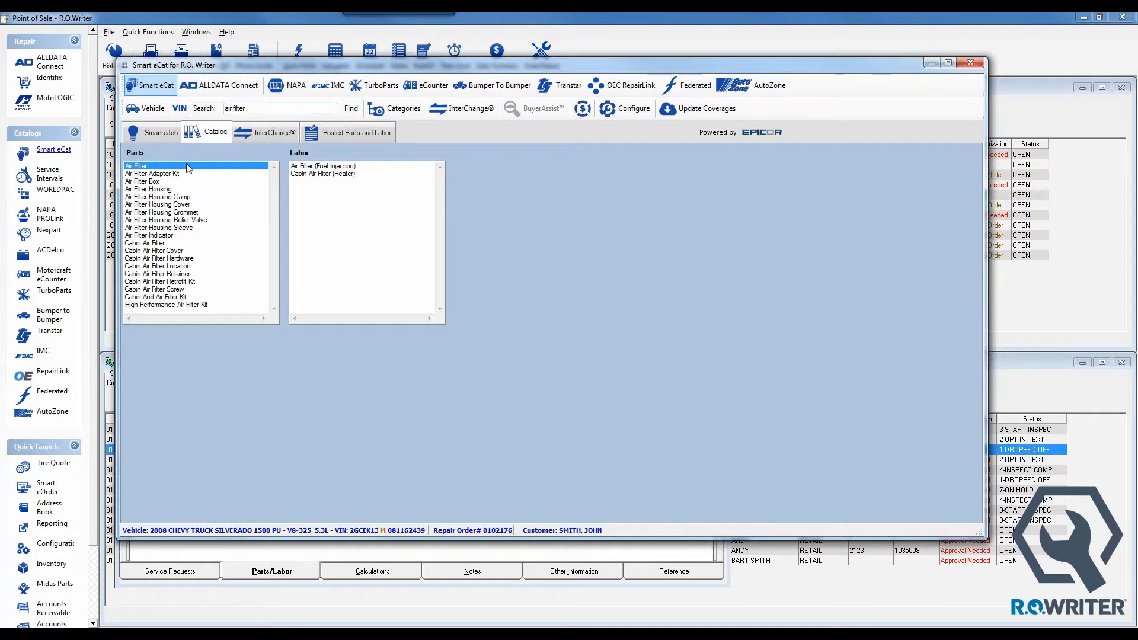
double_click(189, 166)
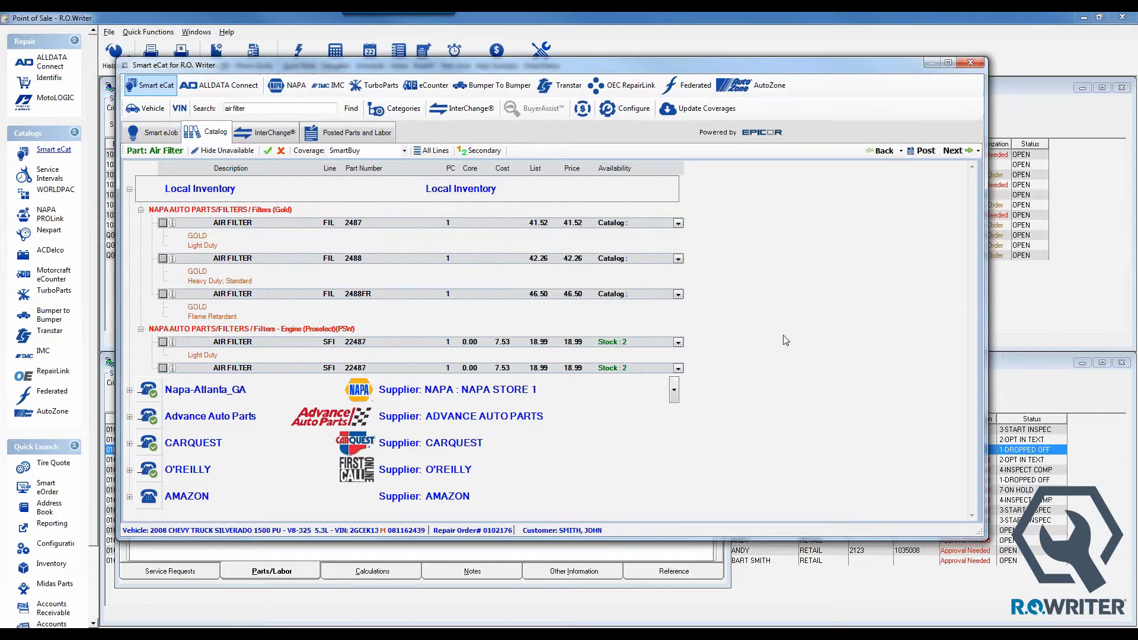
Examine the full list of available product lines for the air filter and leave it without selecting any line.
click(432, 151)
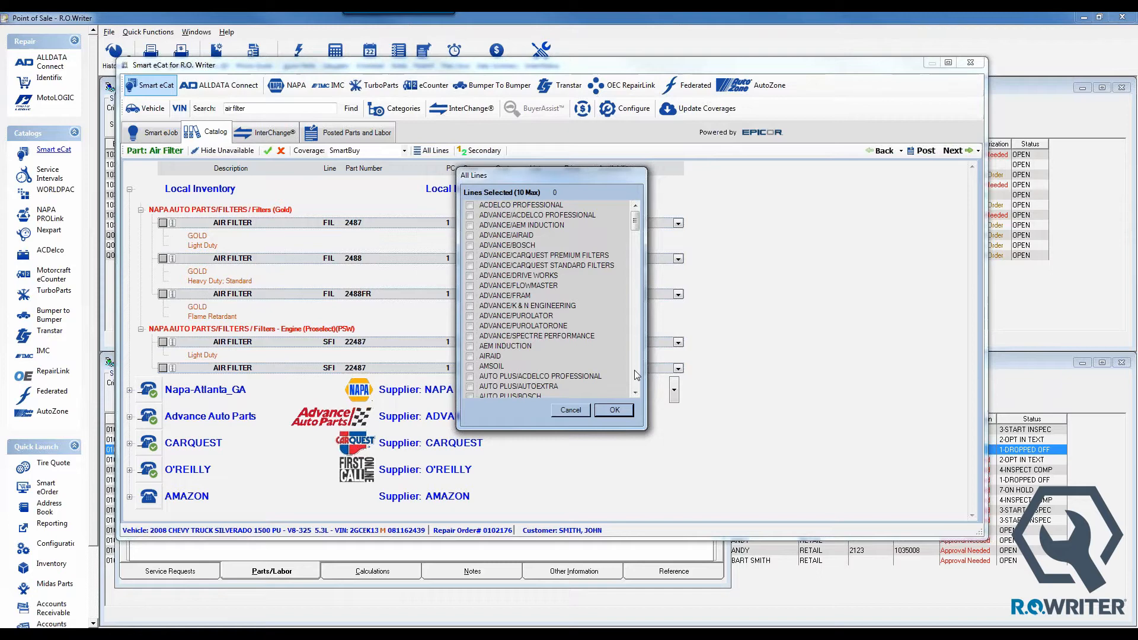
click(636, 375)
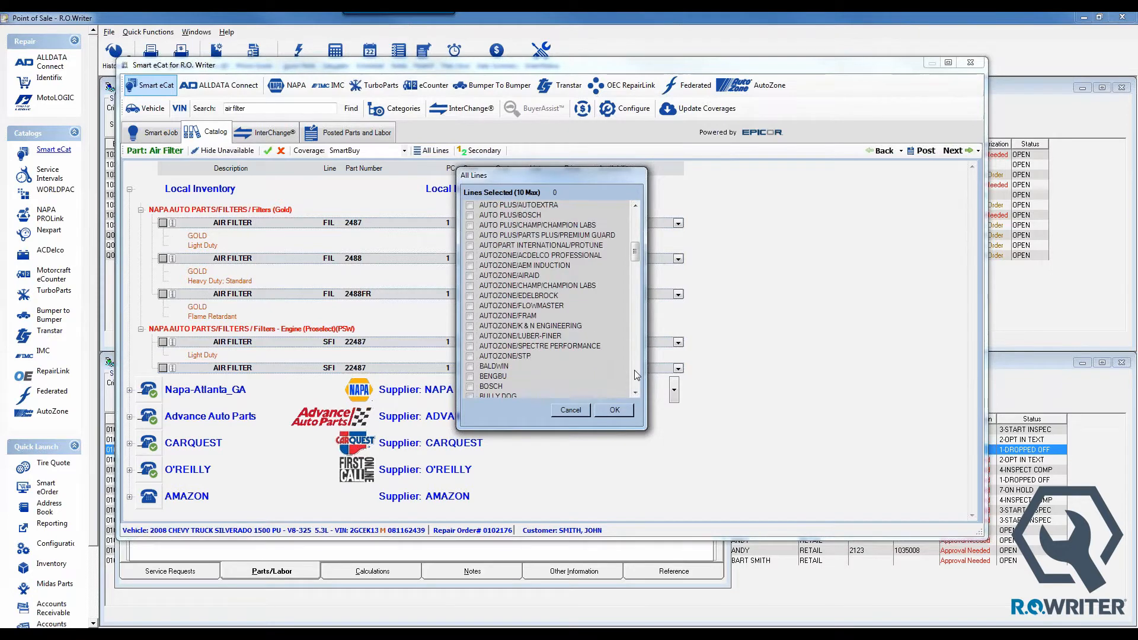
click(635, 375)
click(635, 375)
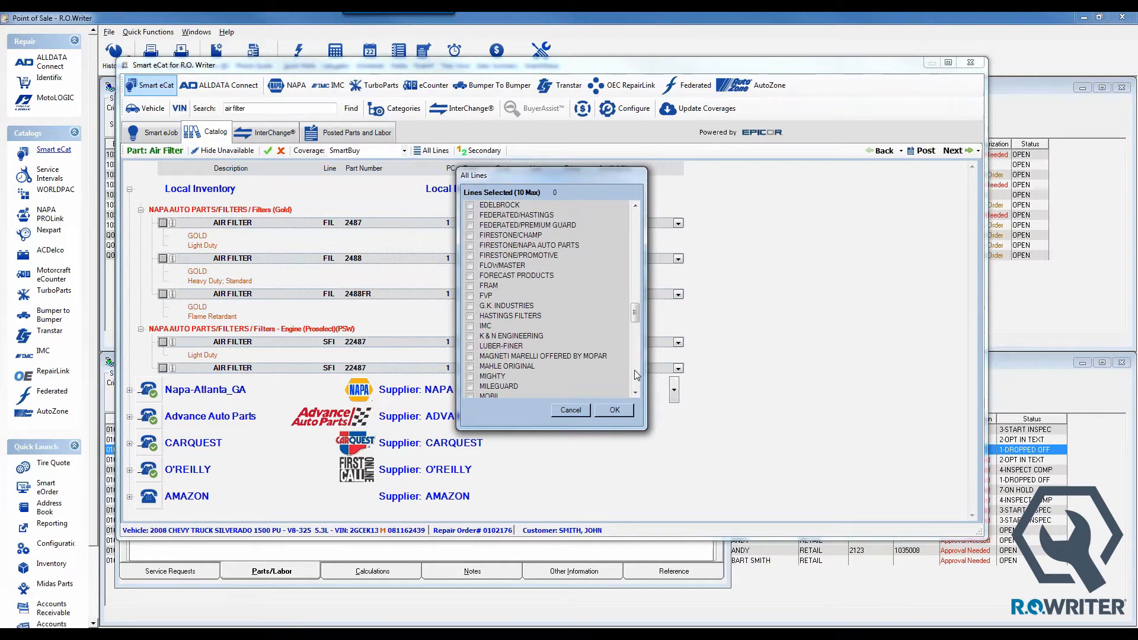
click(638, 230)
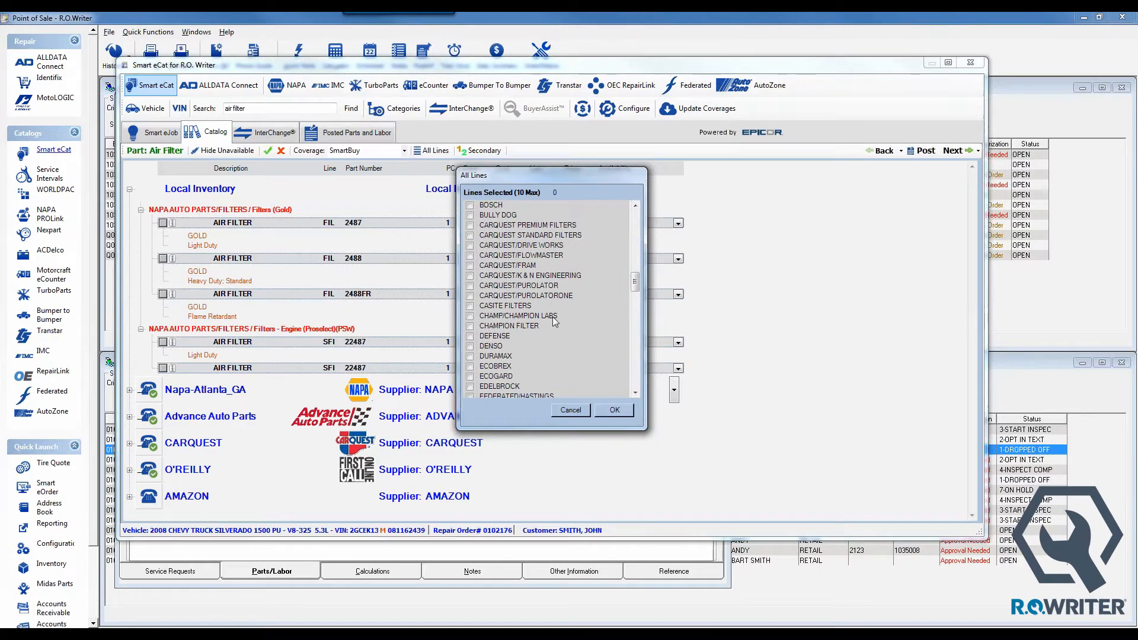
click(635, 372)
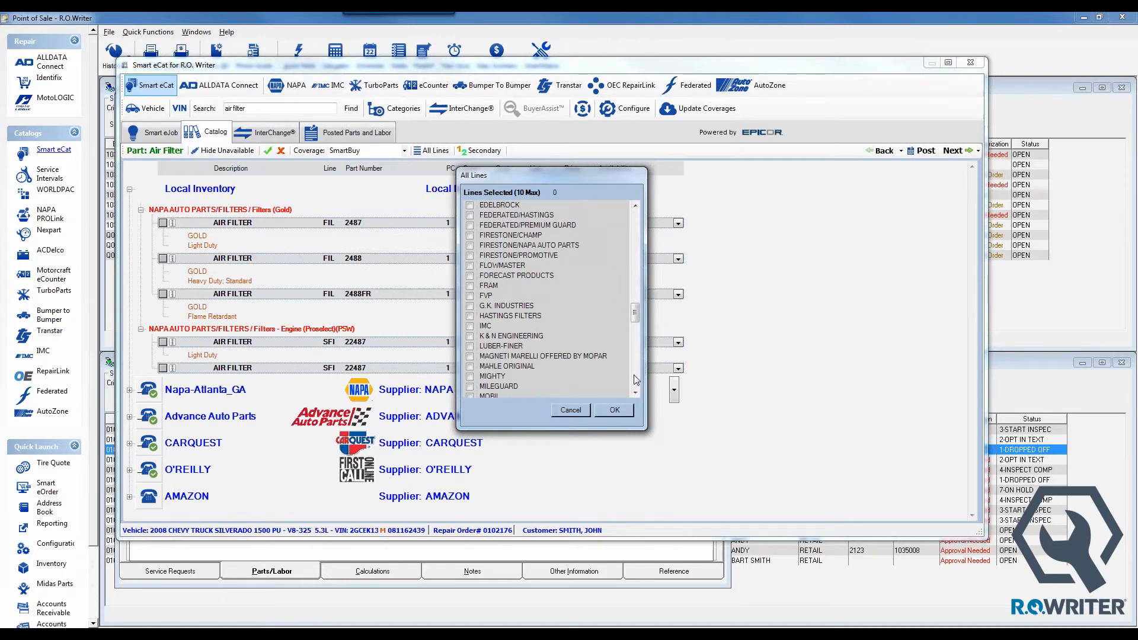
click(635, 376)
click(633, 383)
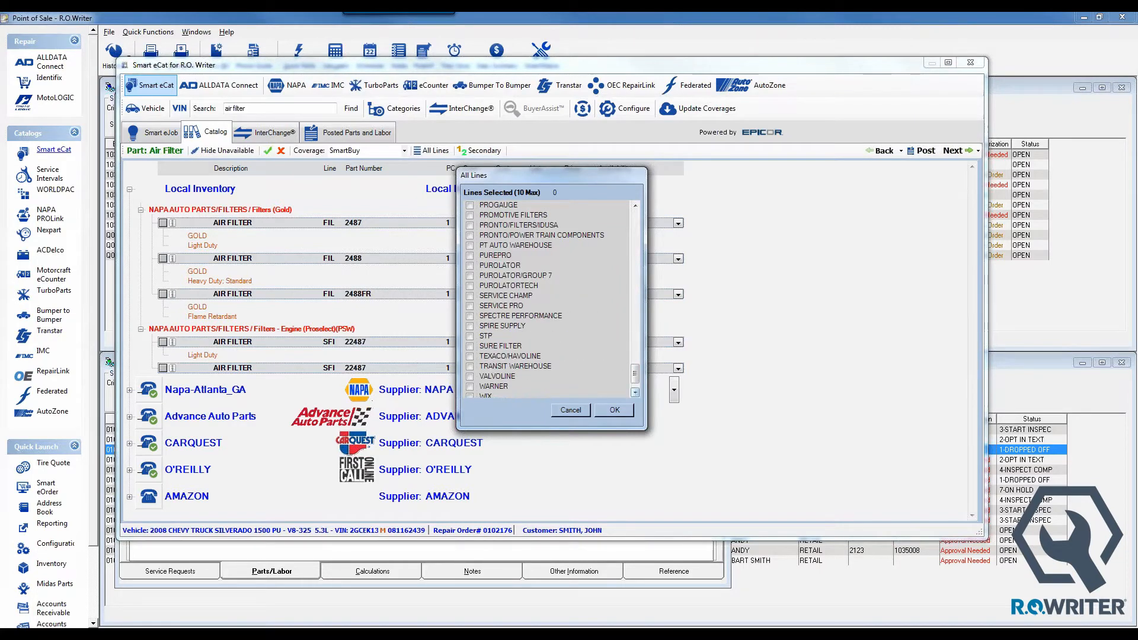
click(634, 389)
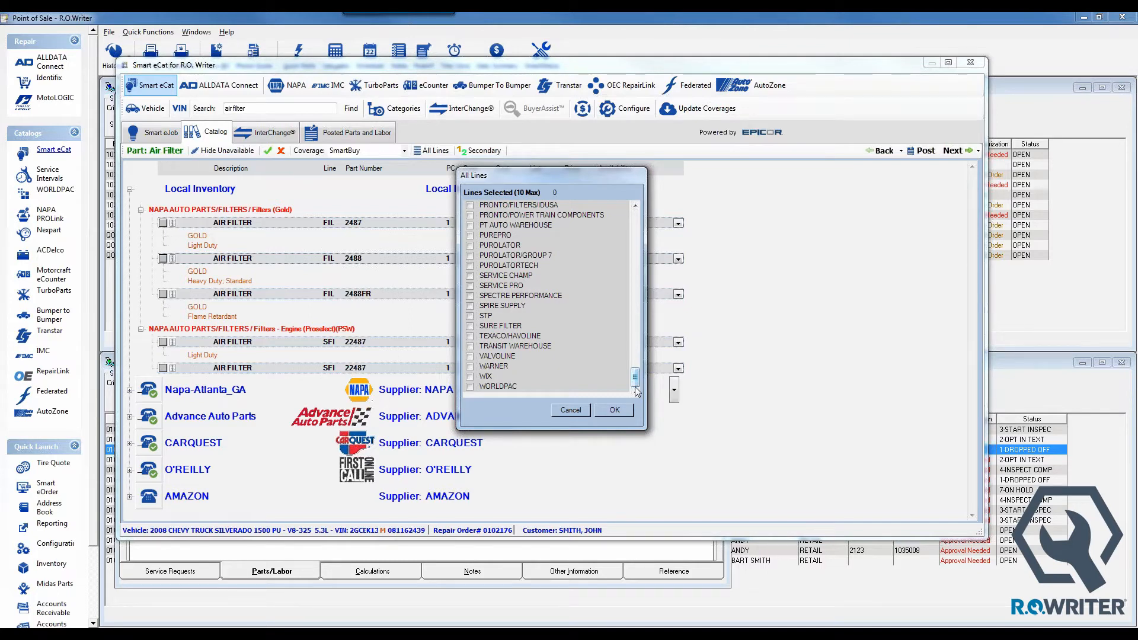
click(570, 412)
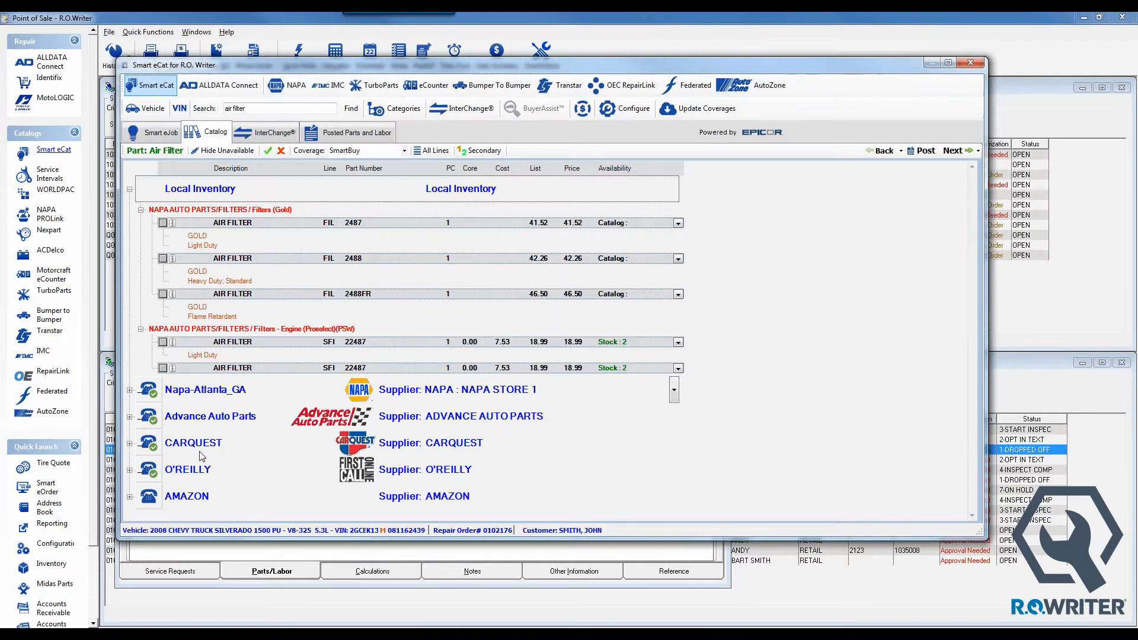
Expand the Advance Auto Parts air filter results and collapse both Purolator groups, the PurolatorOne group and the K&N Engineering group.
click(129, 417)
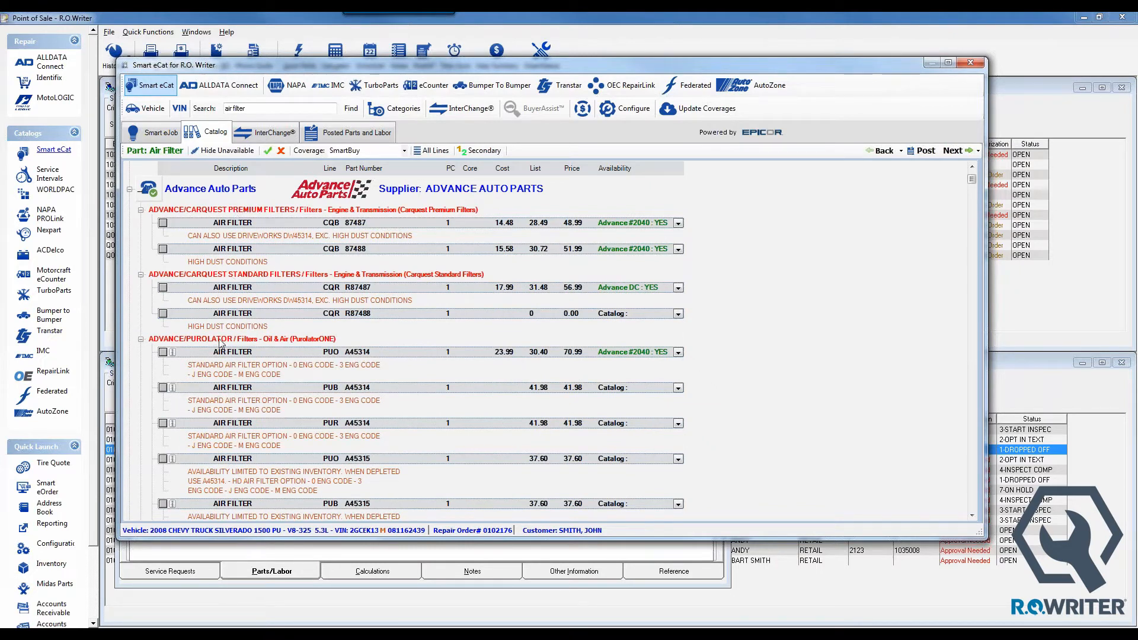
click(140, 339)
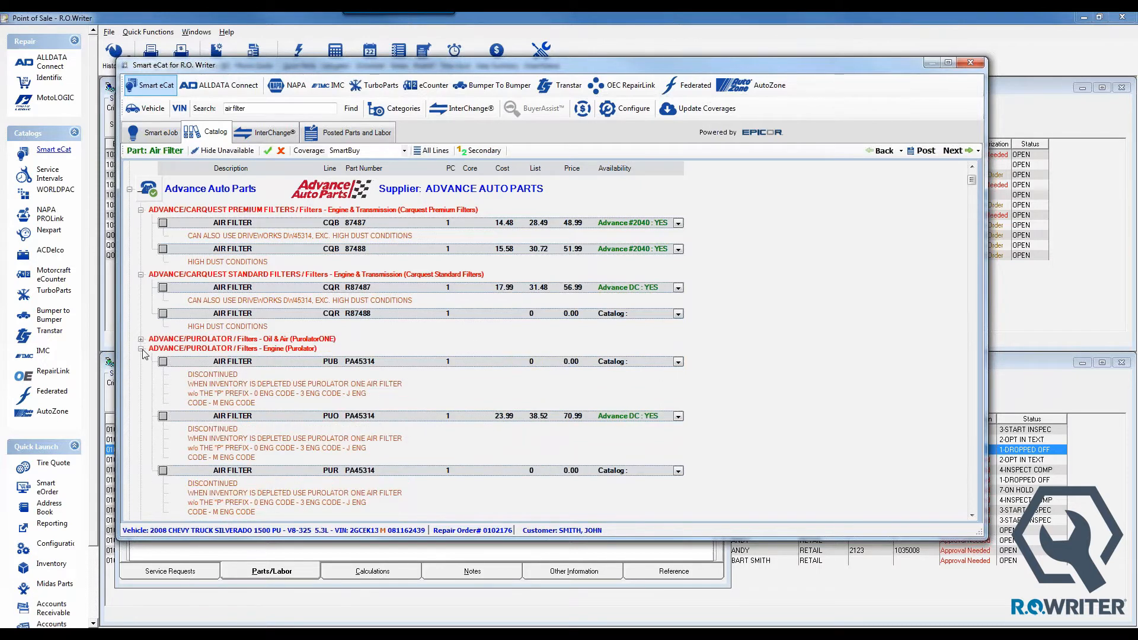
click(141, 349)
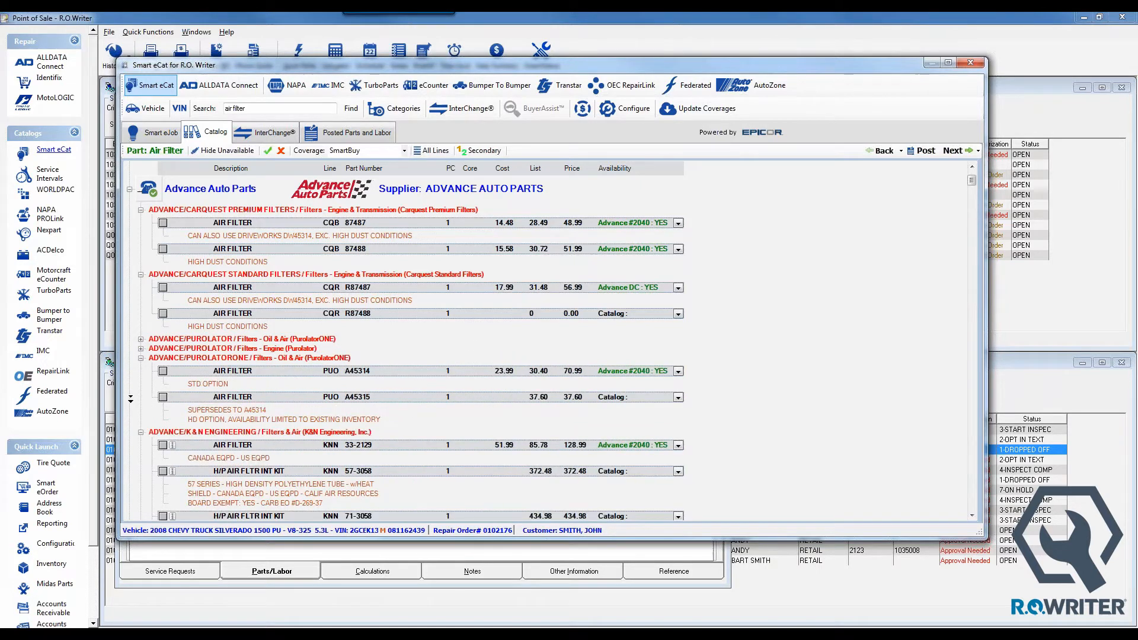
click(141, 359)
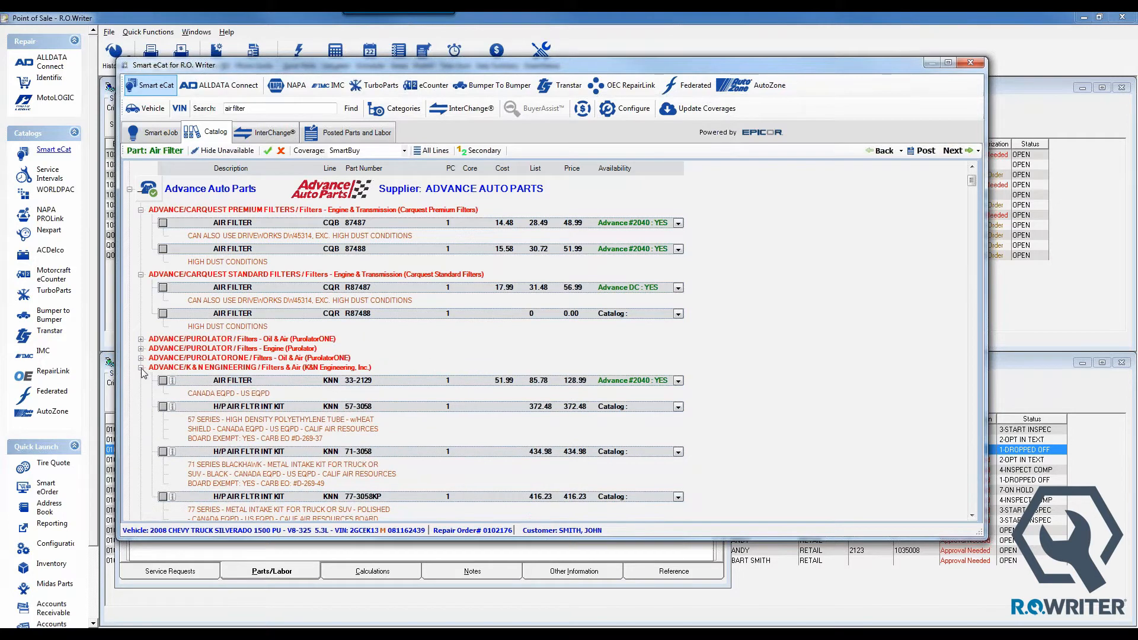
click(141, 368)
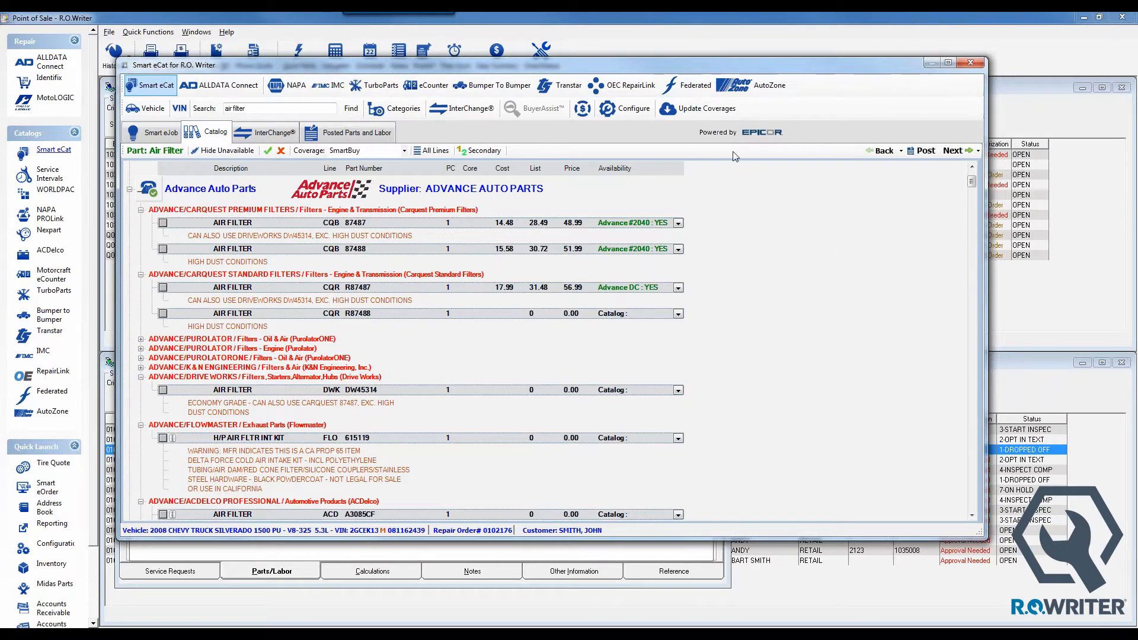
Update the coverage file for supplier Advance Auto Parts and close Smart eCat.
click(689, 111)
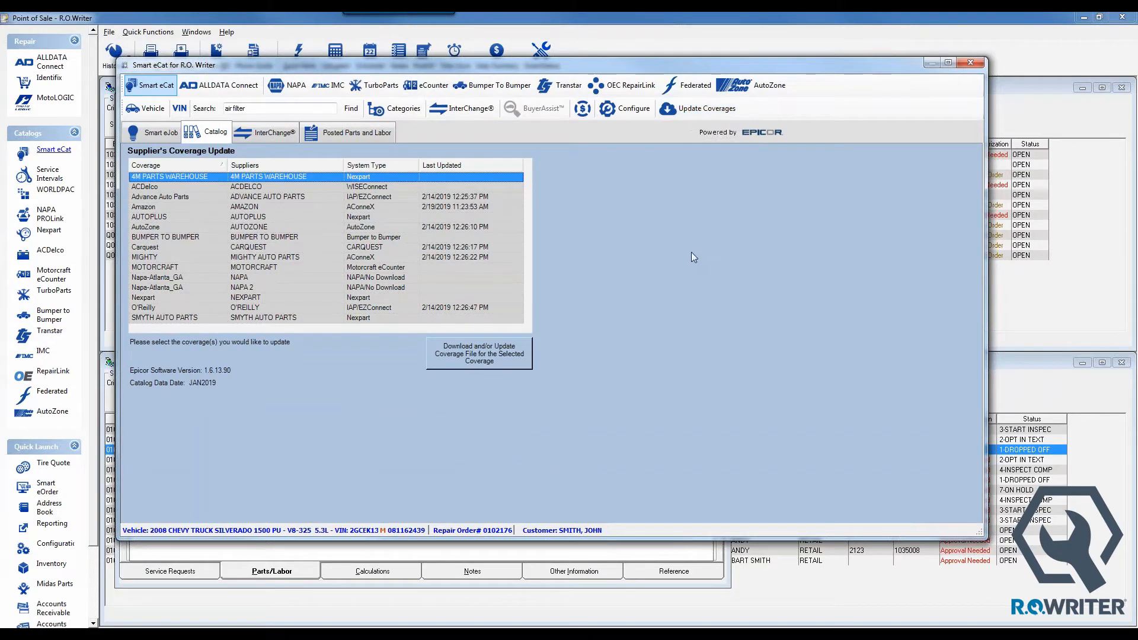
click(279, 198)
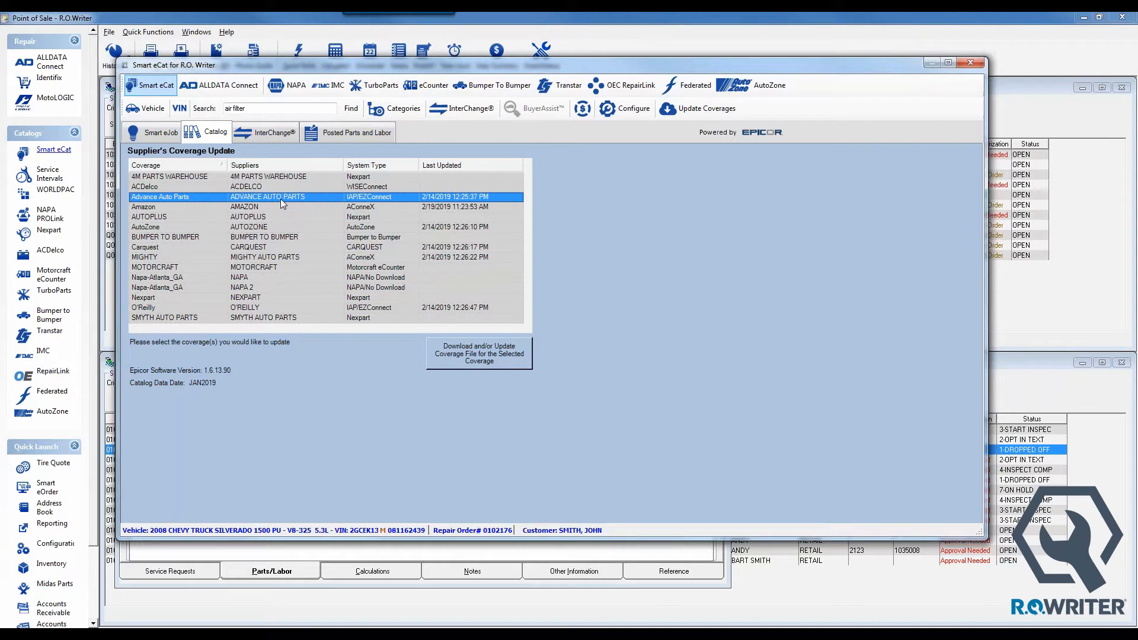
click(479, 354)
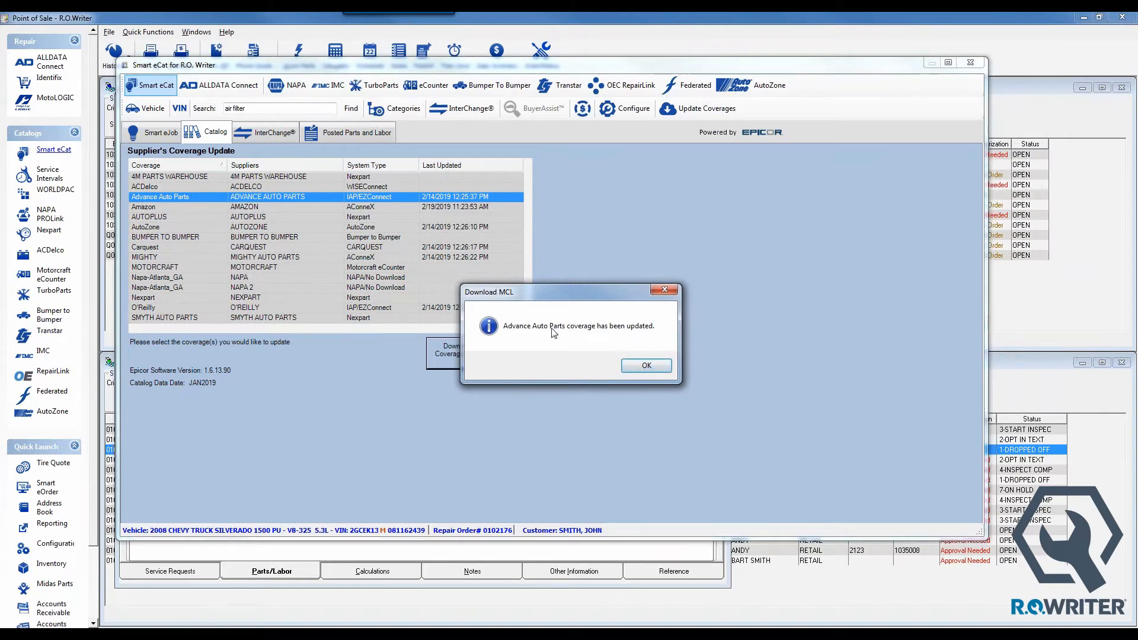
click(650, 368)
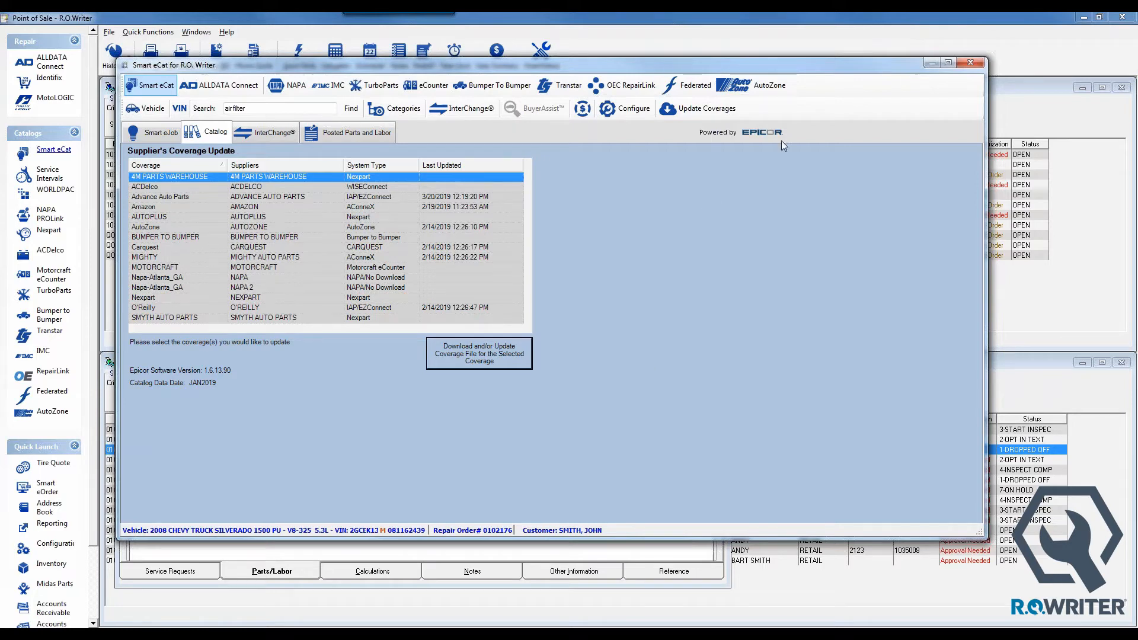
click(972, 63)
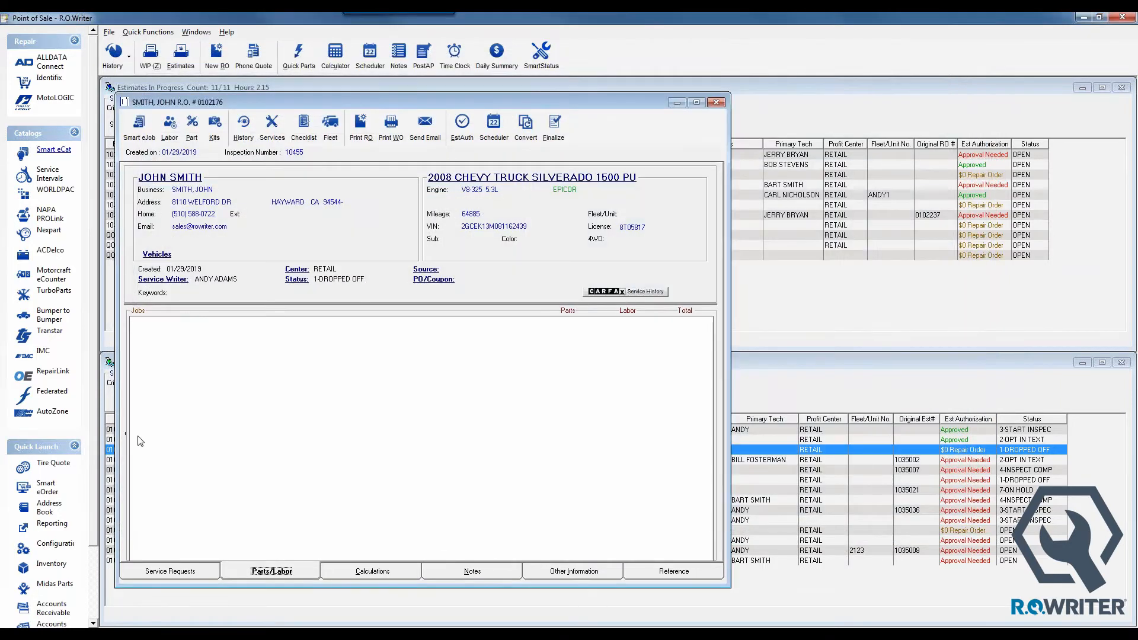
Switch to R.O. Writer Configuration, enter the access password, and review the repair order Catalog Options without changing them.
click(56, 543)
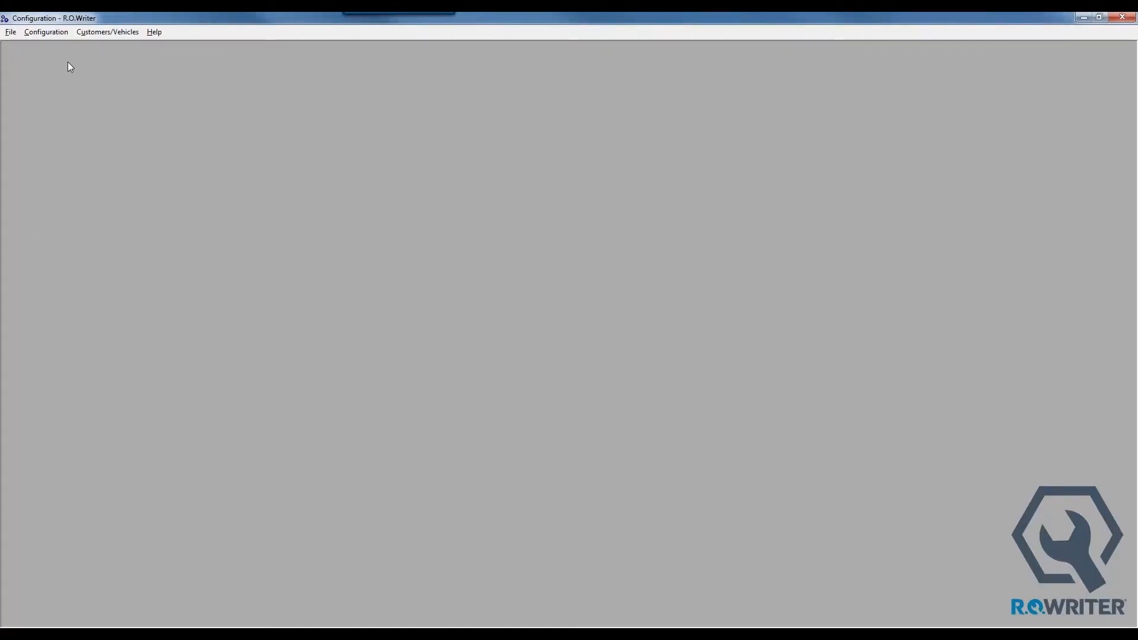
click(49, 36)
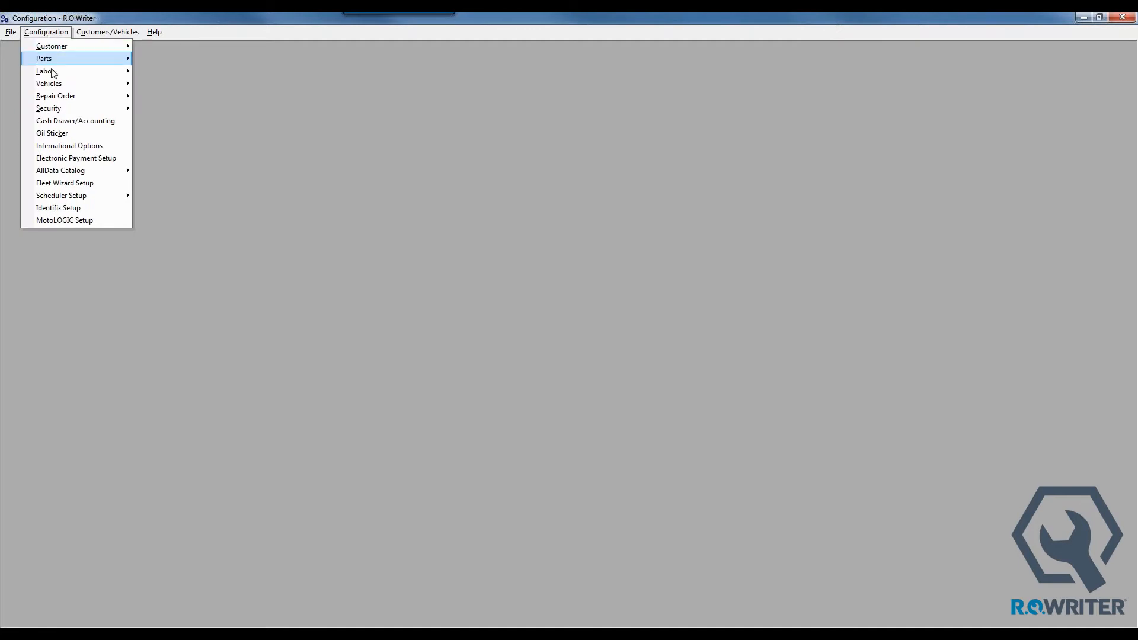
mouse_move(74, 96)
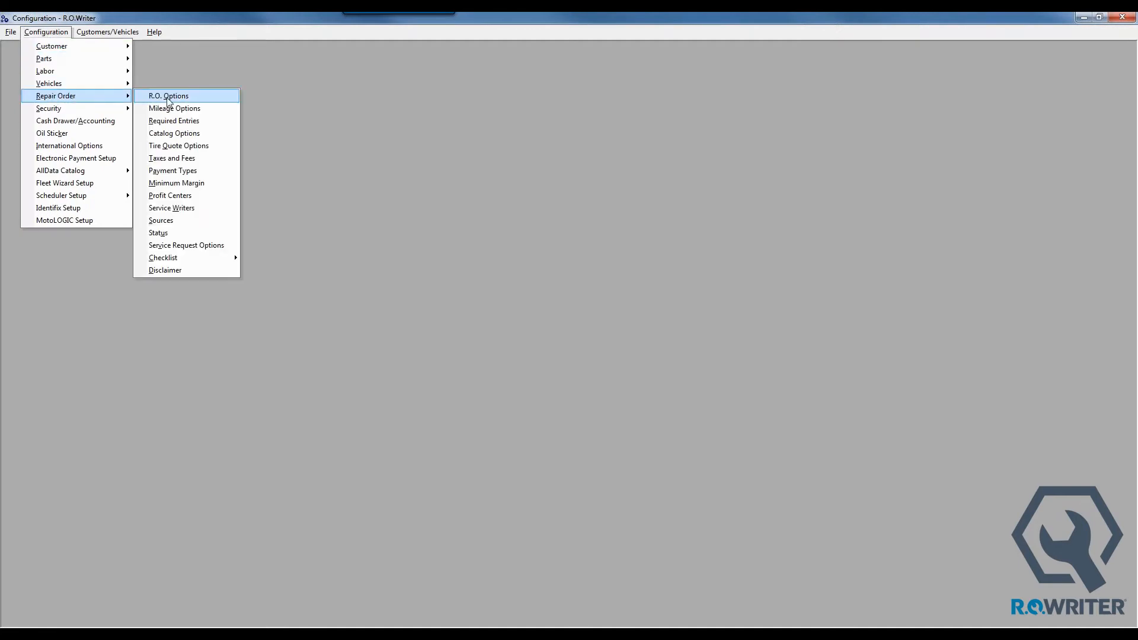
click(176, 134)
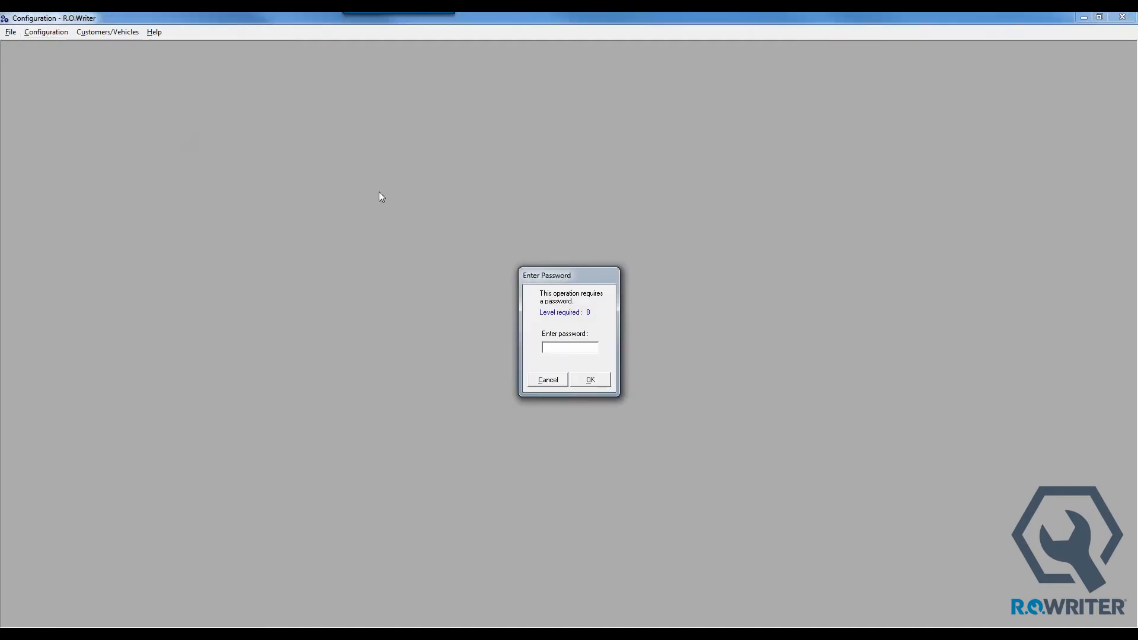
key(Return)
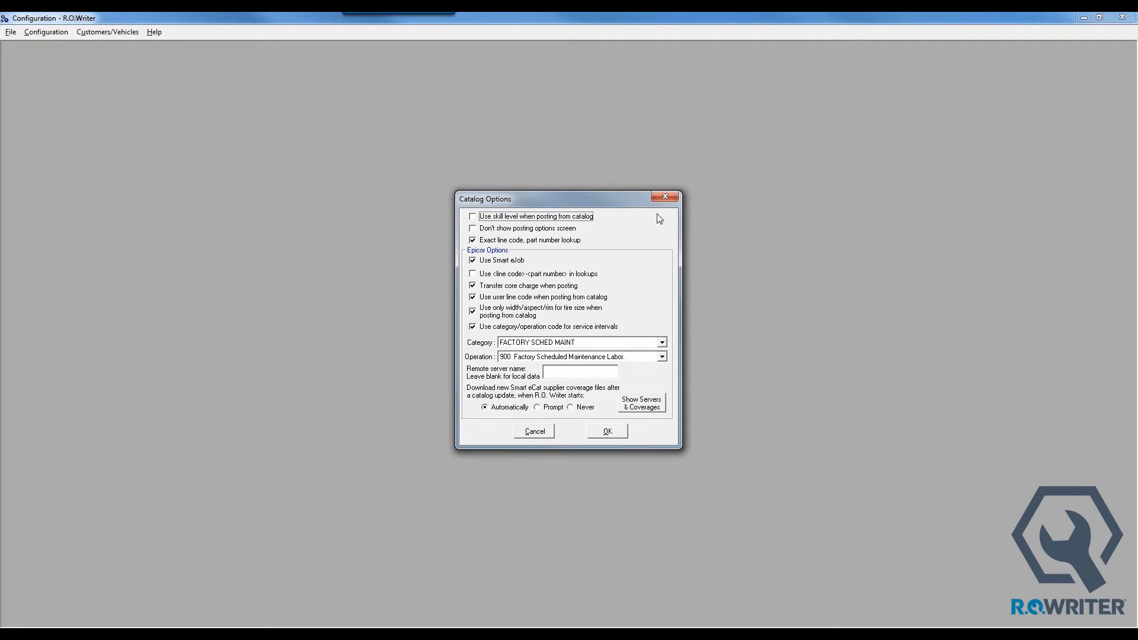
click(664, 195)
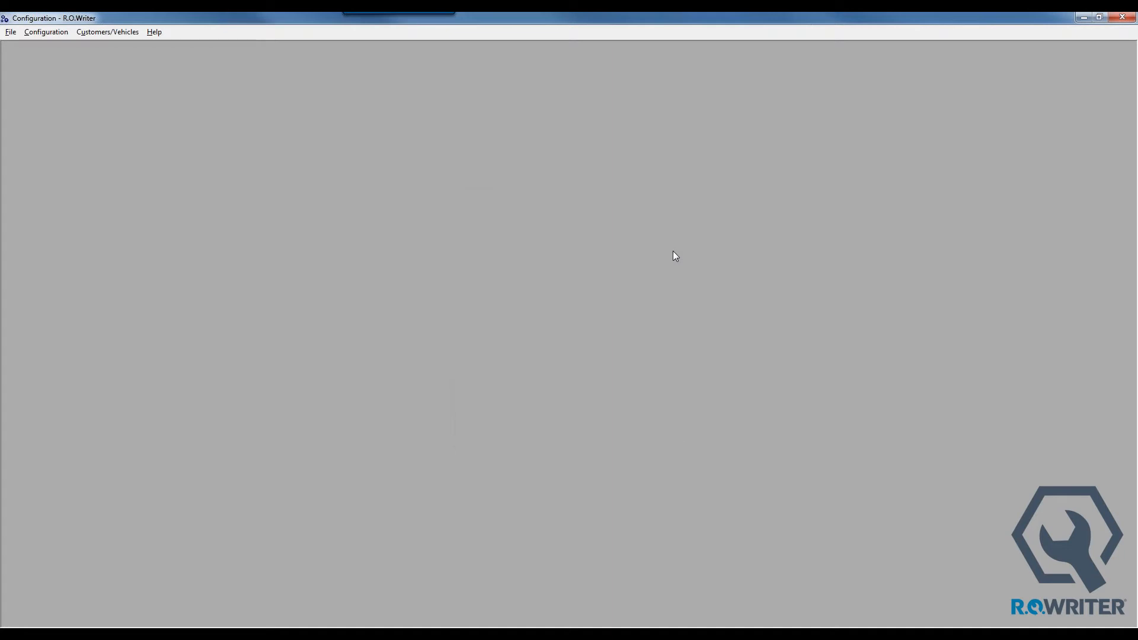
Access the parts Suppliers setup with the password and show the Coverage File Download Options for the IAP/EZConnect interface of ADVANCE AUTO PARTS.
click(61, 33)
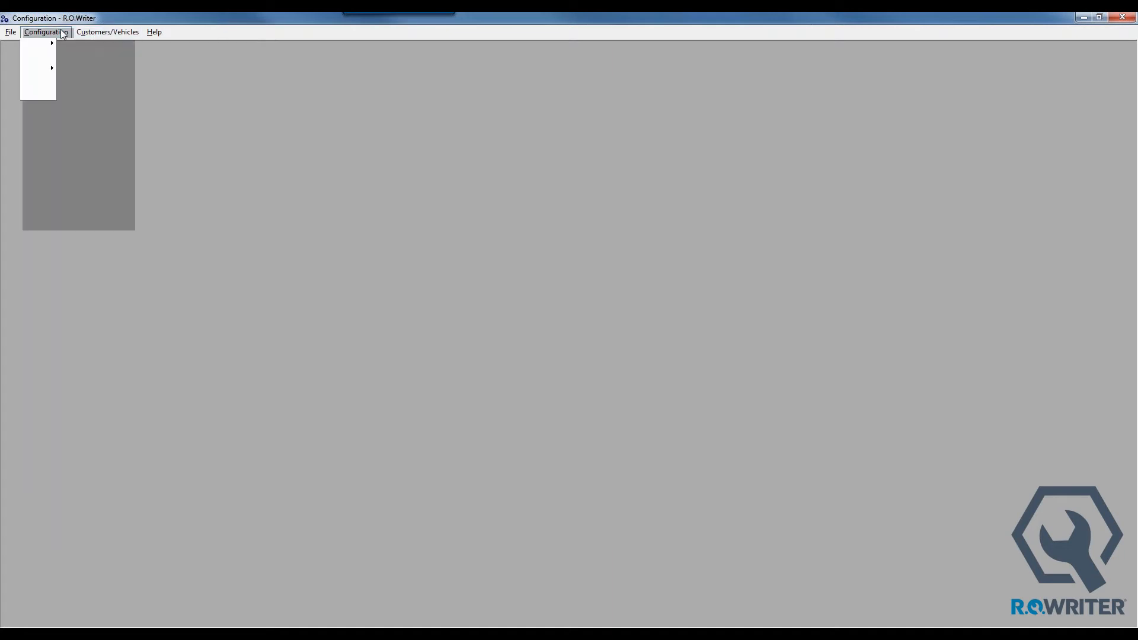
mouse_move(74, 60)
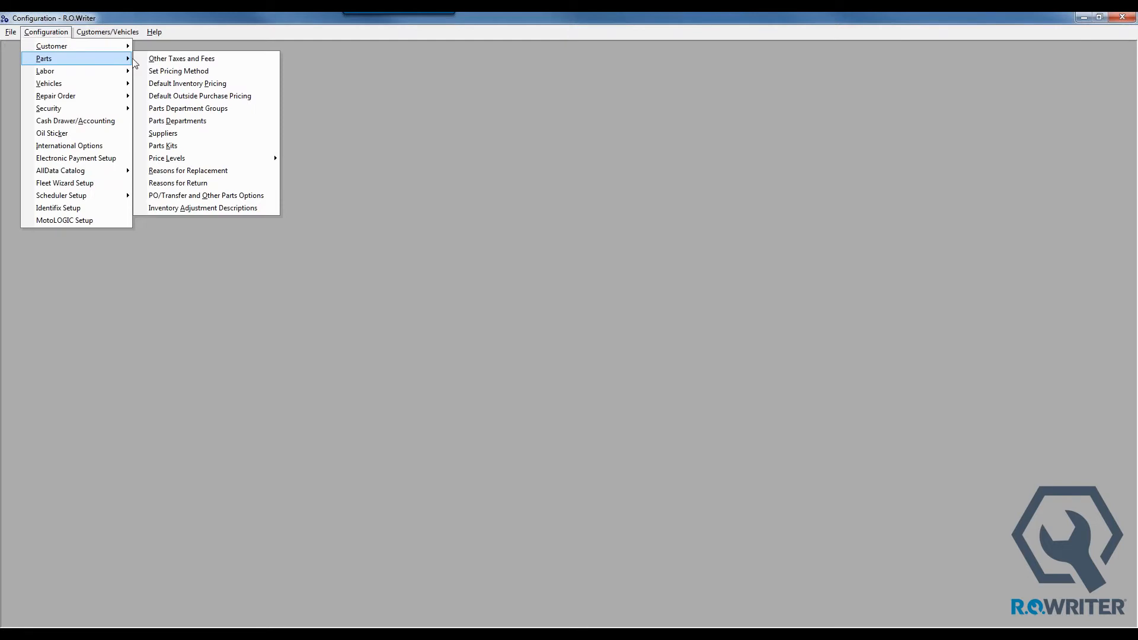
click(170, 134)
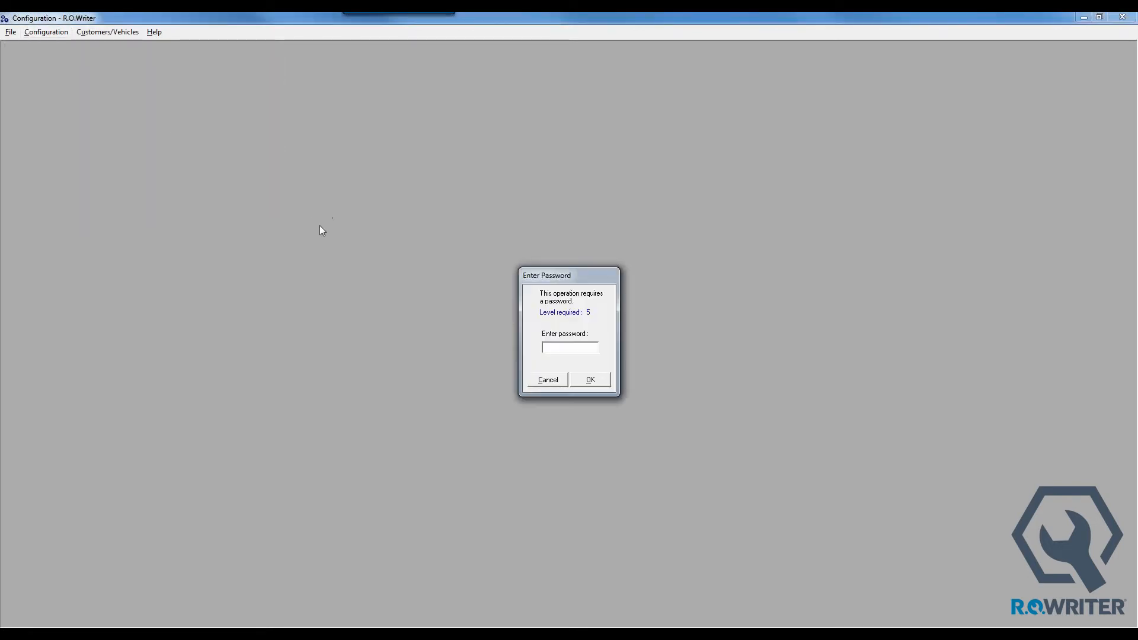
key(Return)
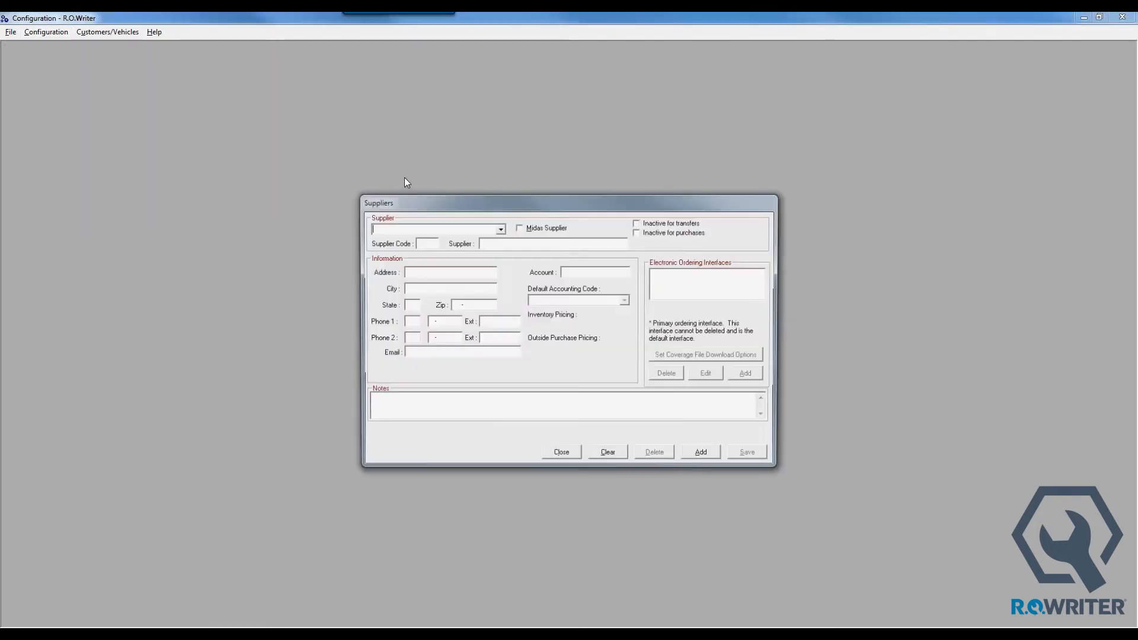
click(500, 229)
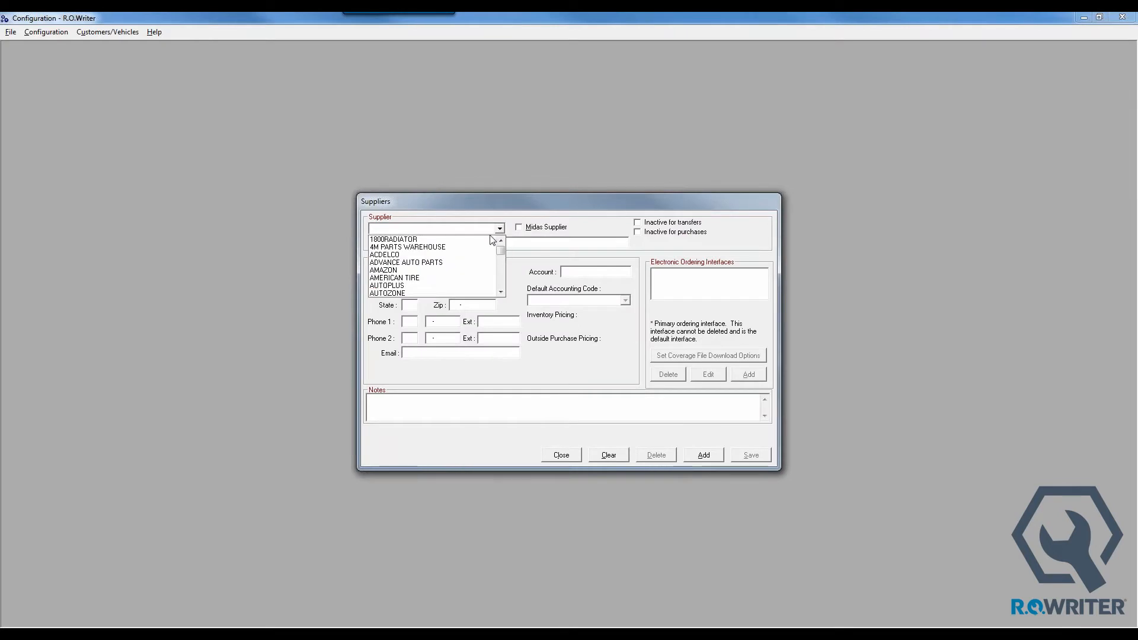
click(450, 263)
click(696, 274)
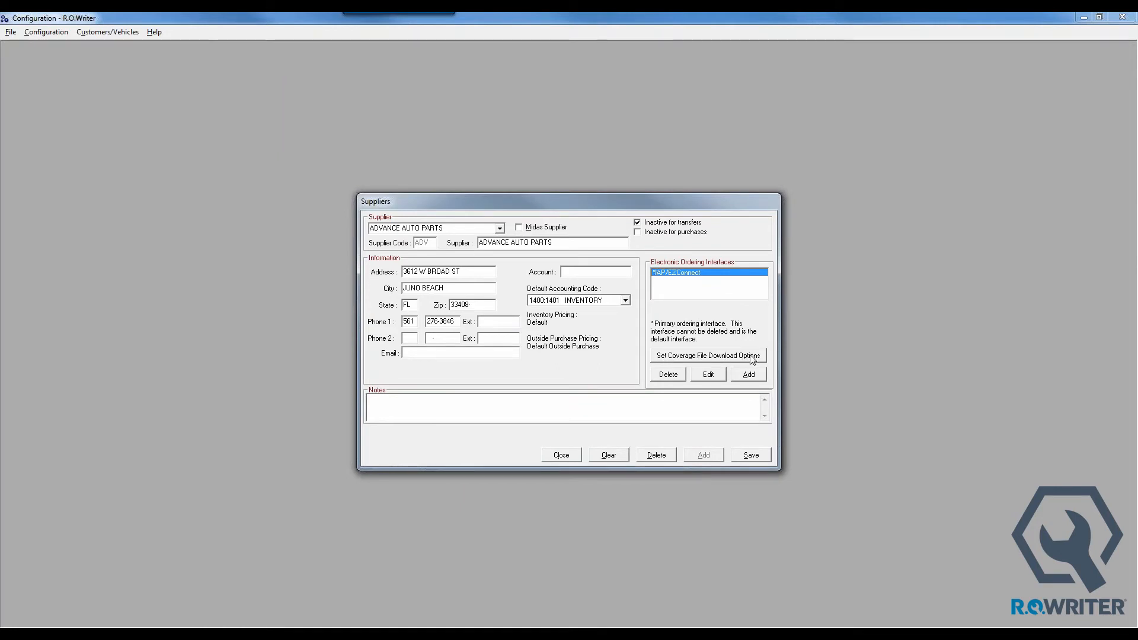
click(705, 358)
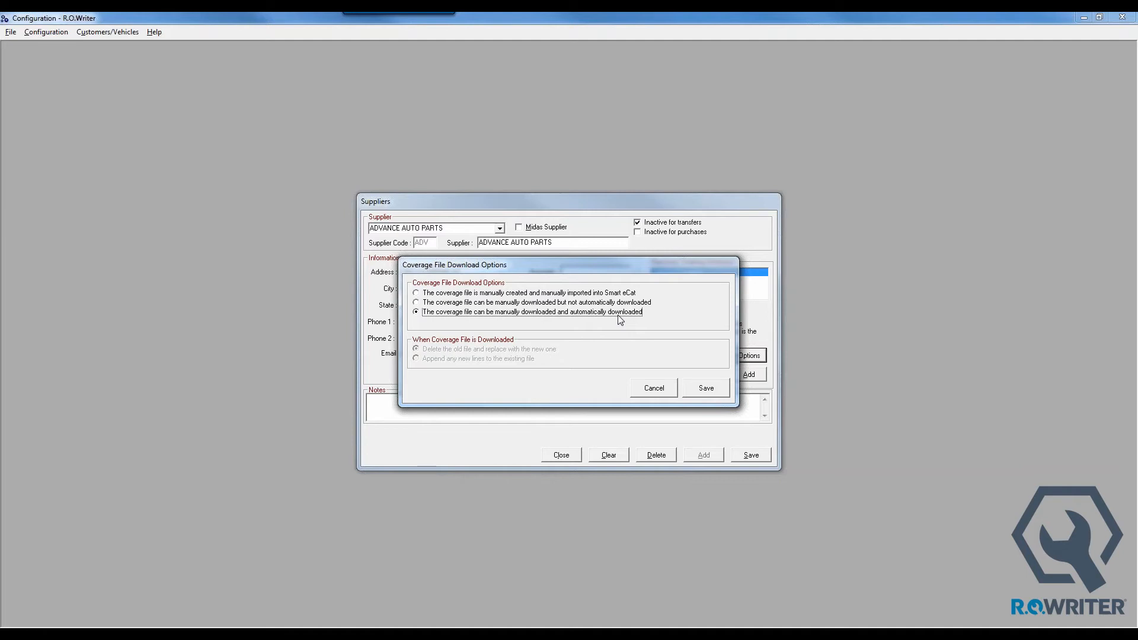
Try the manual-download-only and manual-import coverage file options for ADVANCE AUTO PARTS, discard them, and close the Suppliers setup.
click(419, 303)
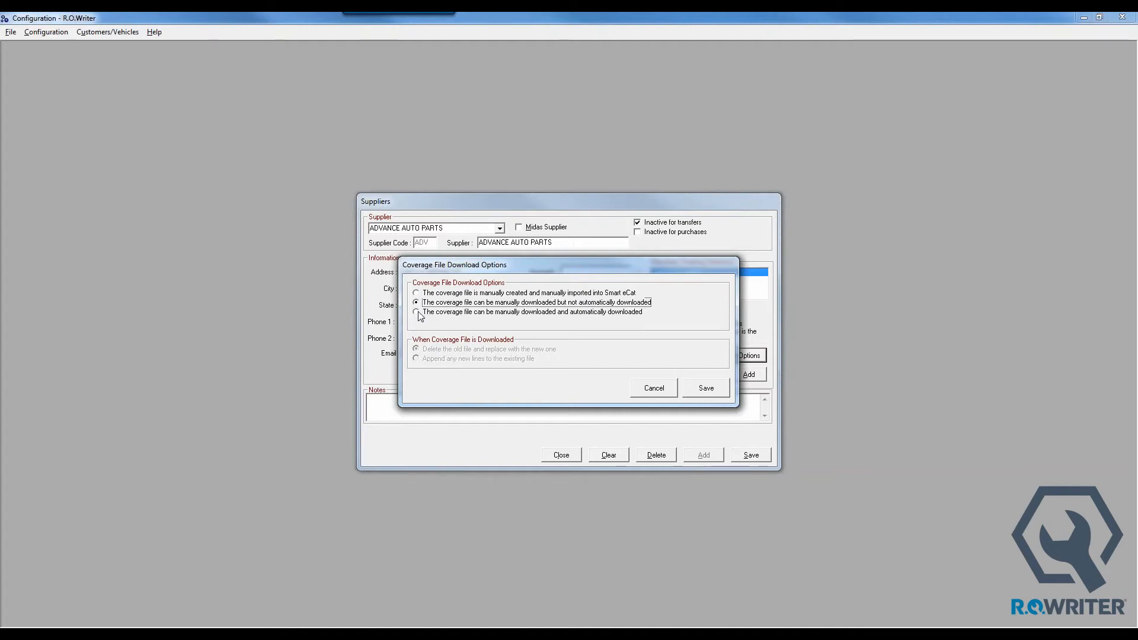
click(420, 294)
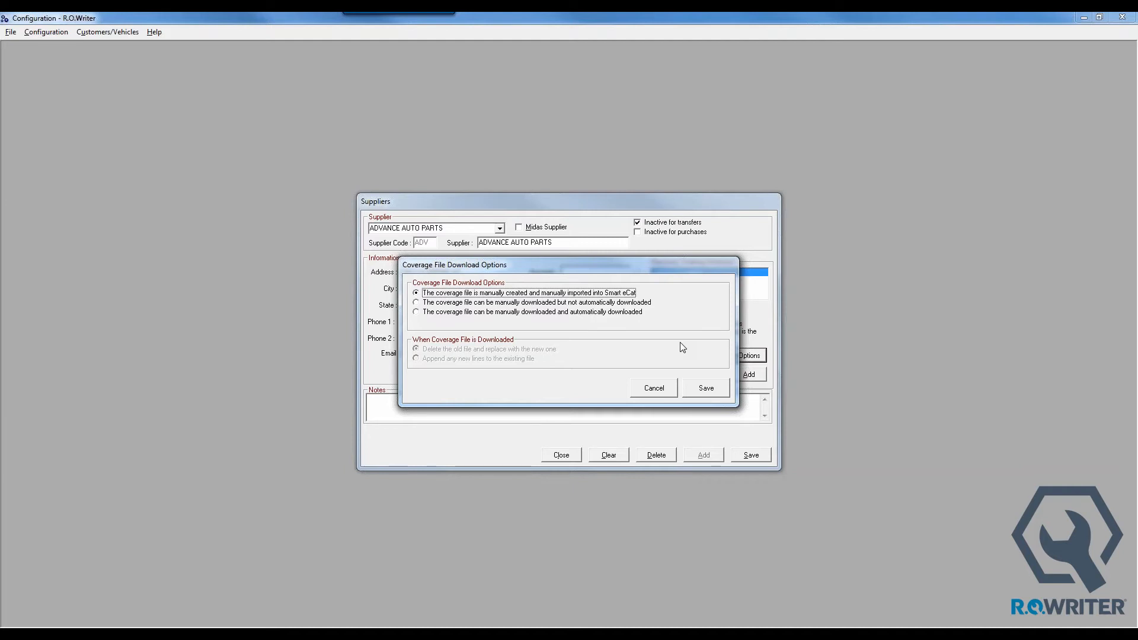
click(654, 388)
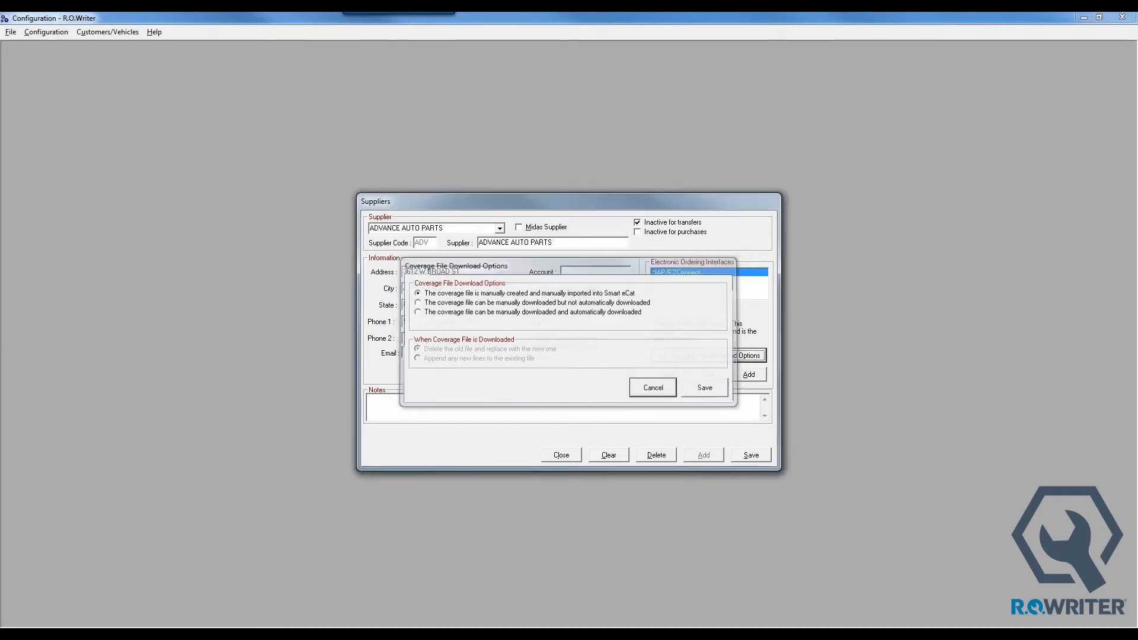
click(562, 455)
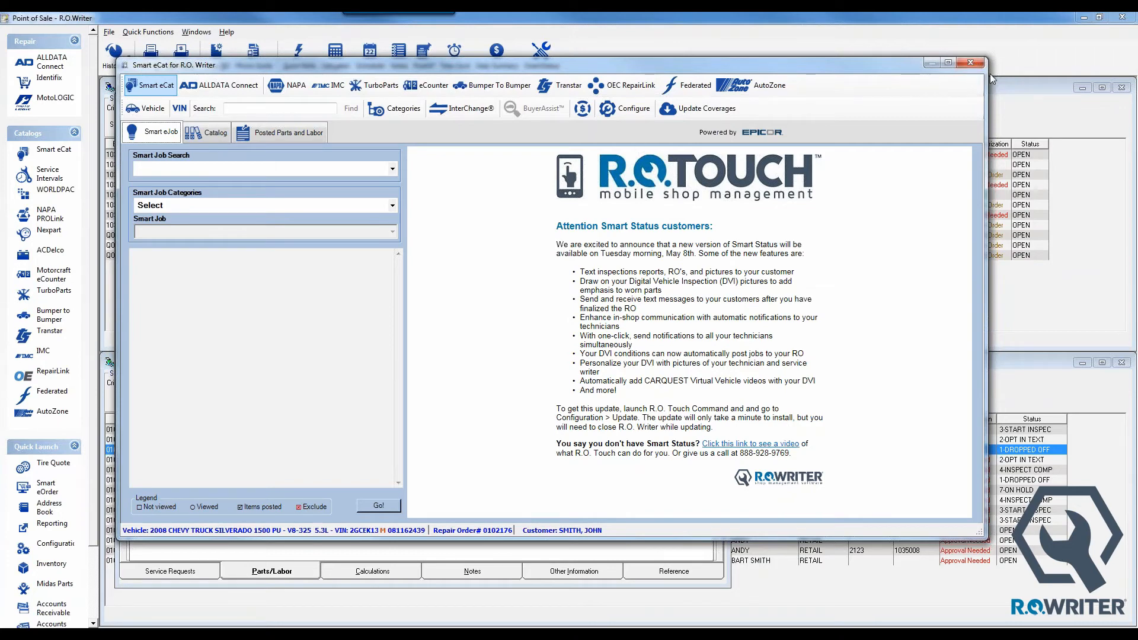
Close Smart eCat and review the Local Update settings and the Web Update schedule in the PartExpert Data Utility.
click(971, 63)
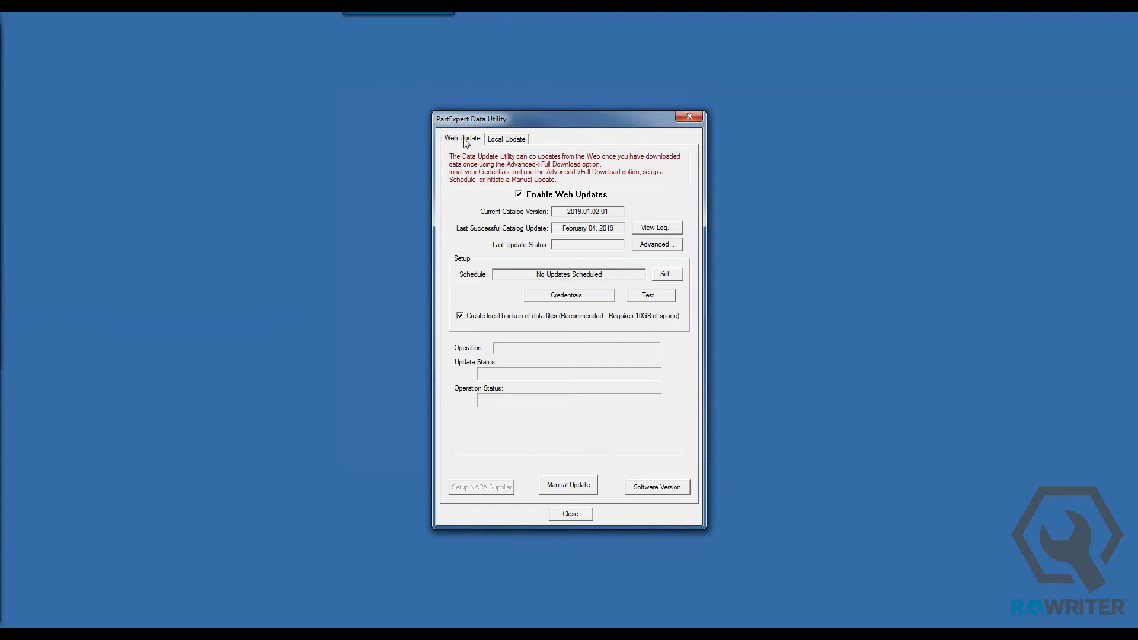
click(513, 140)
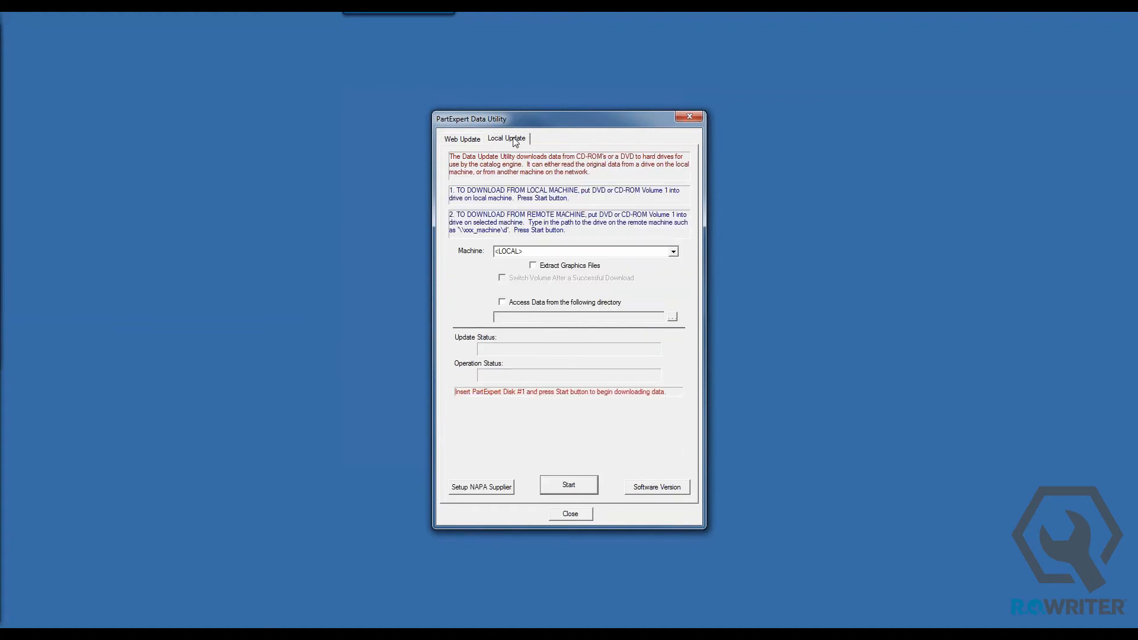
click(464, 140)
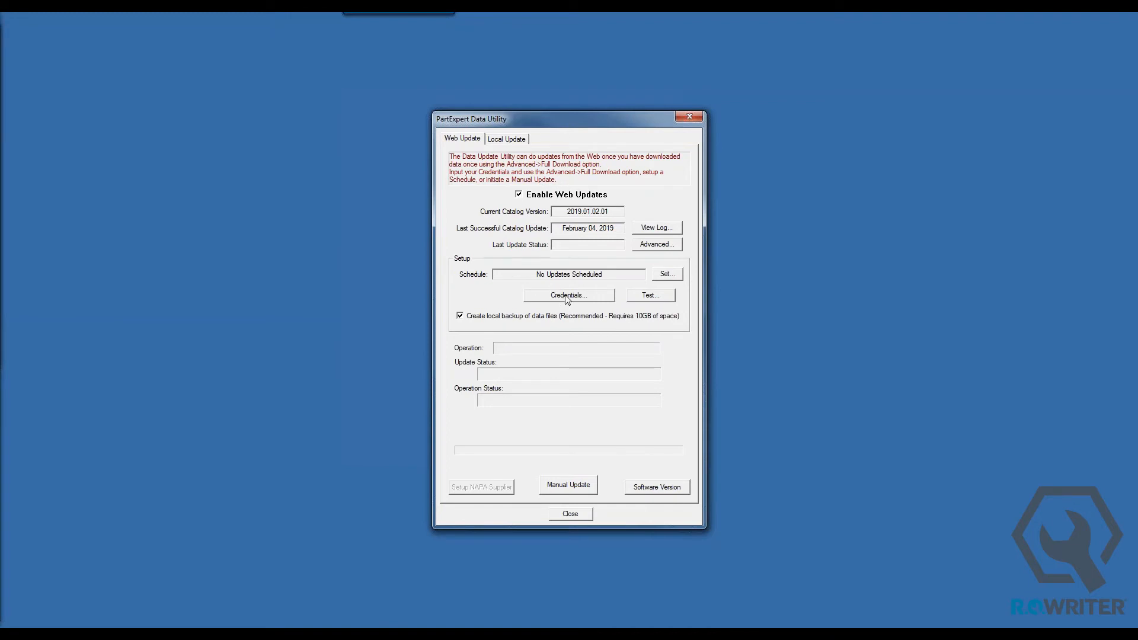
click(661, 276)
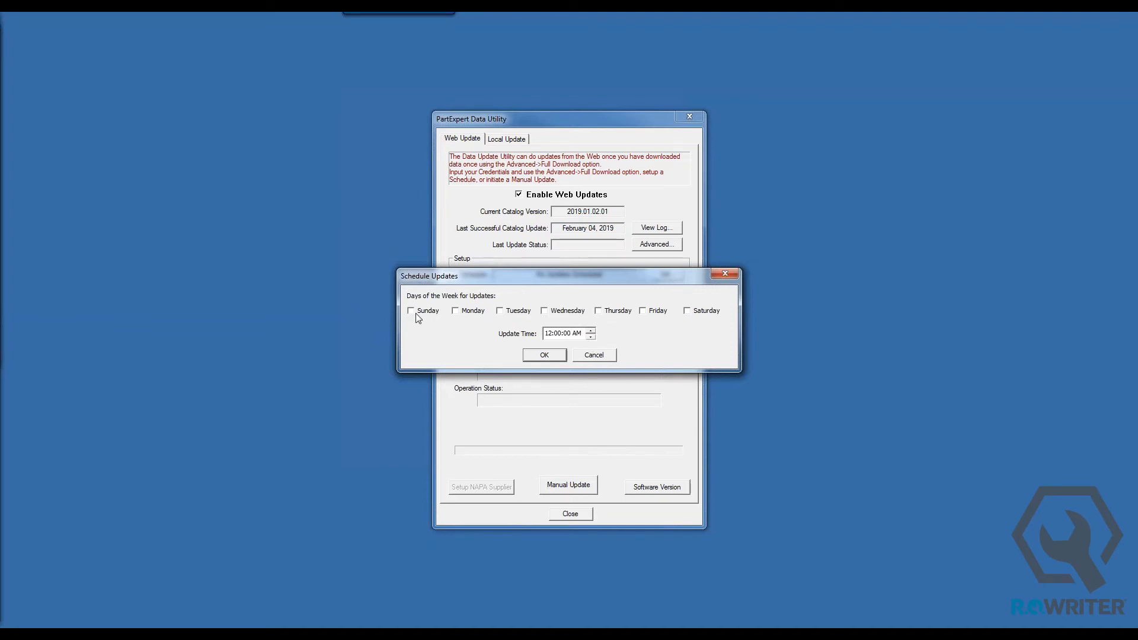
click(592, 356)
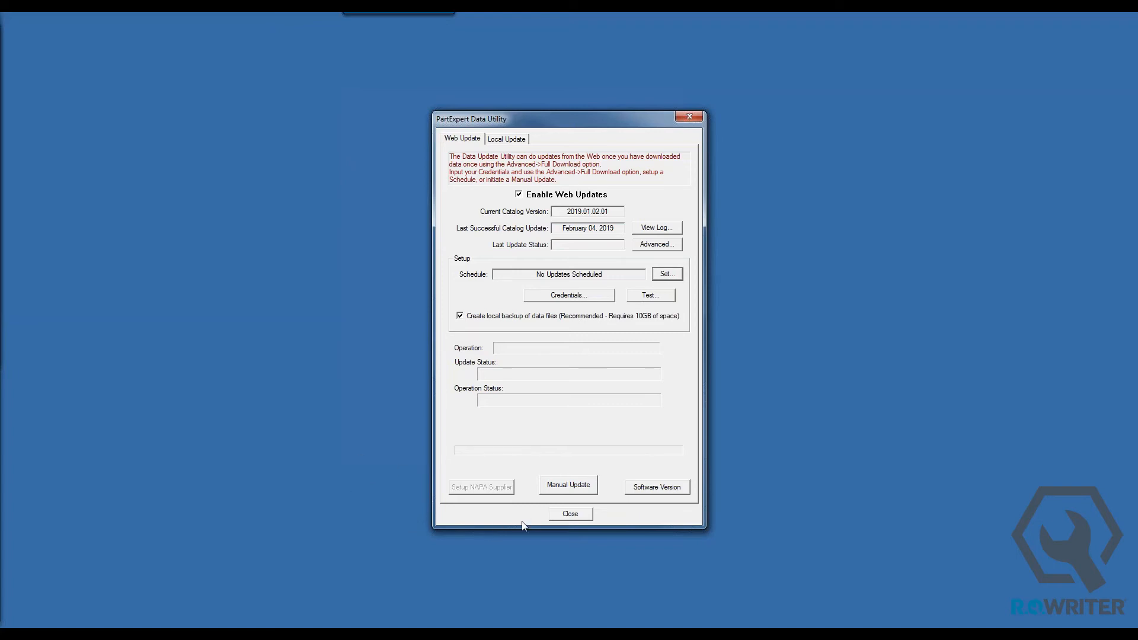
Enable accessing local update data from a directory and view the NAPA supplier selection without changing it.
click(504, 140)
click(555, 303)
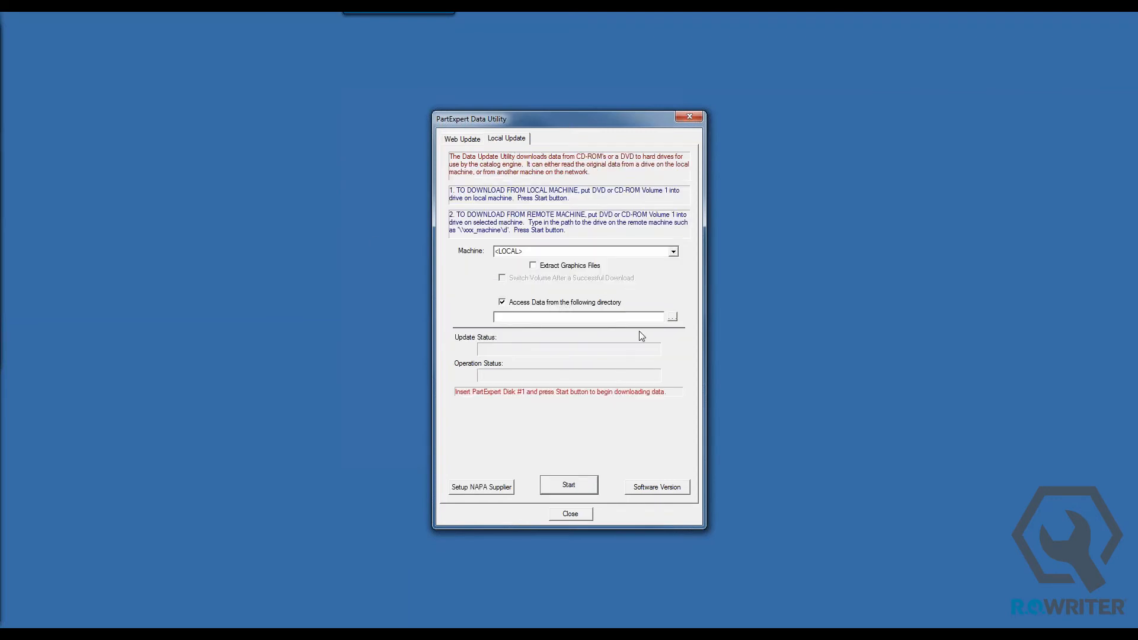
click(672, 318)
click(481, 487)
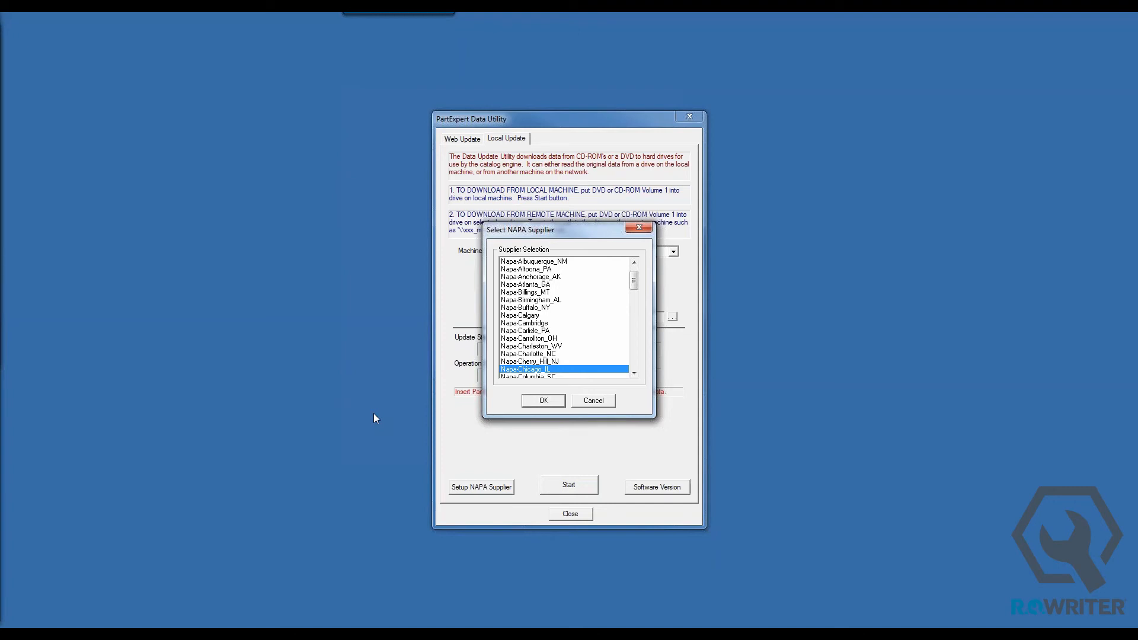
click(594, 402)
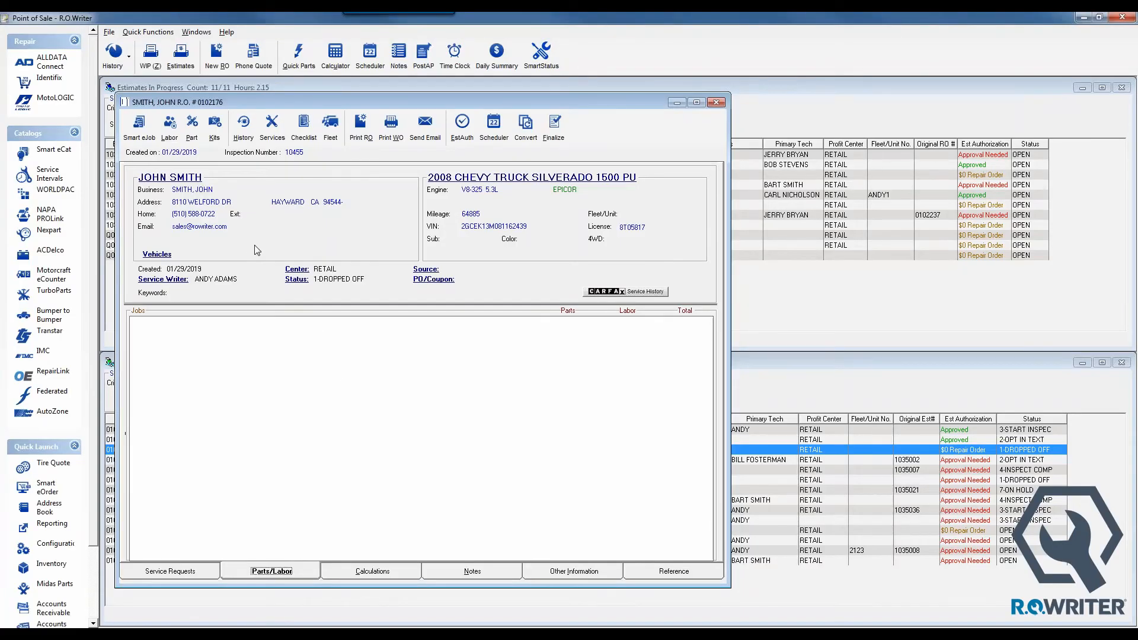
Launch Smart eCat from the Silverado repair order, search for "water pump", and show the Water Pump part results.
click(140, 128)
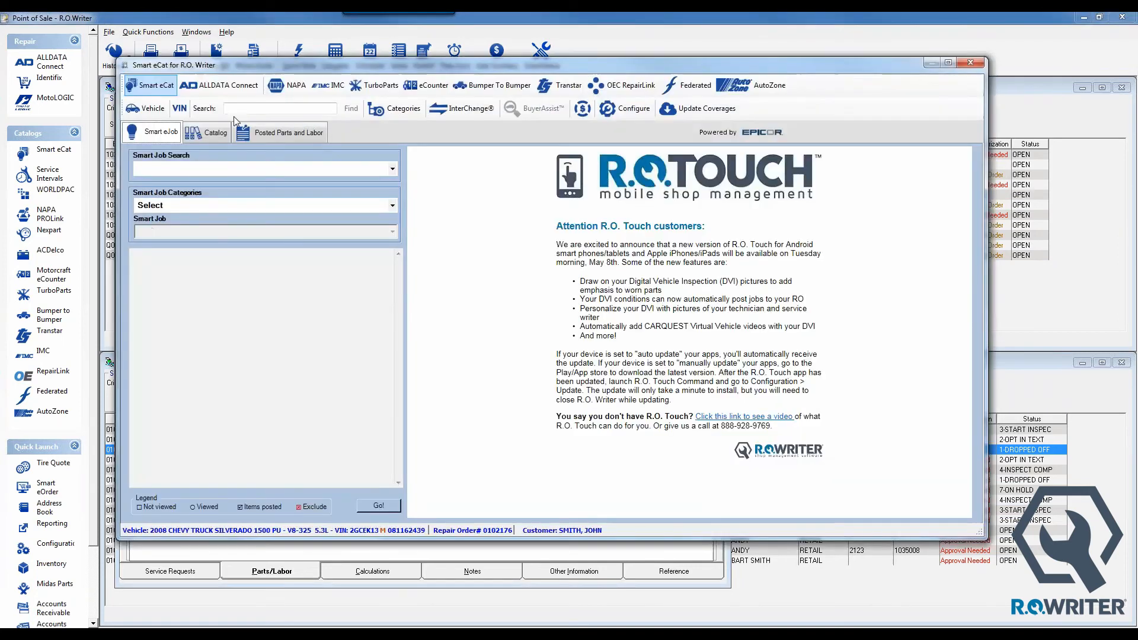
text(water)
text( pump)
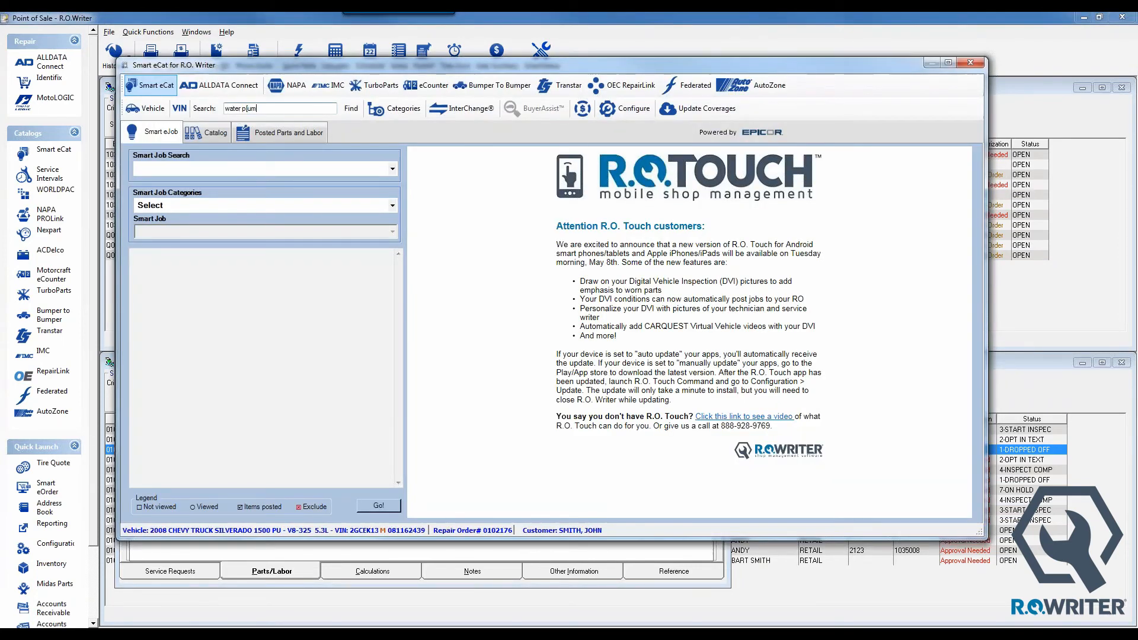
key(Return)
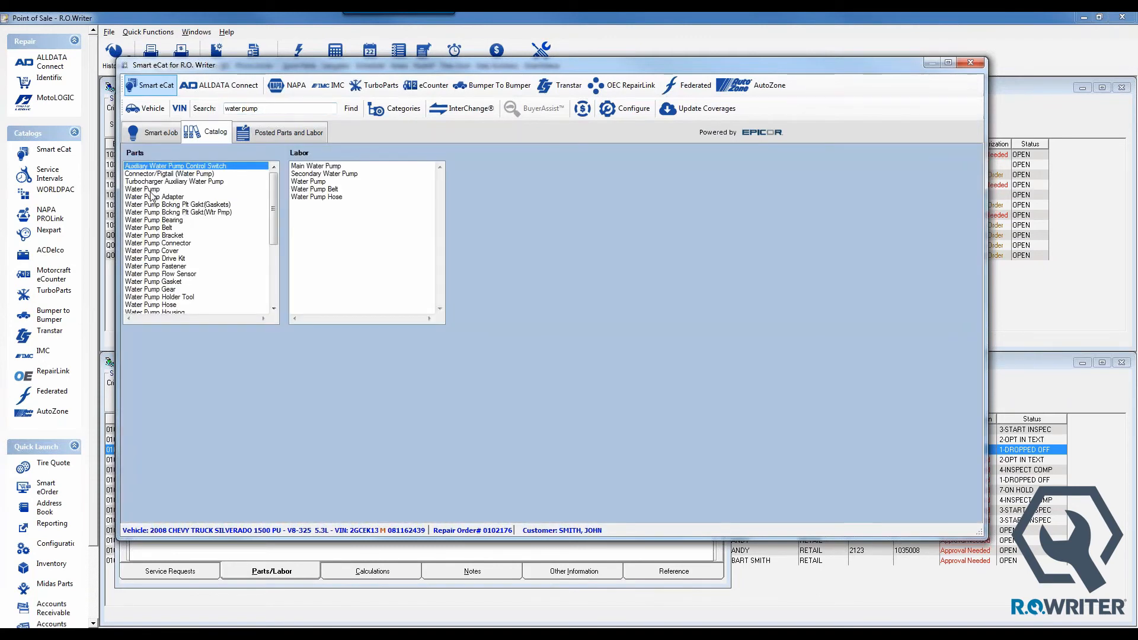
double_click(151, 190)
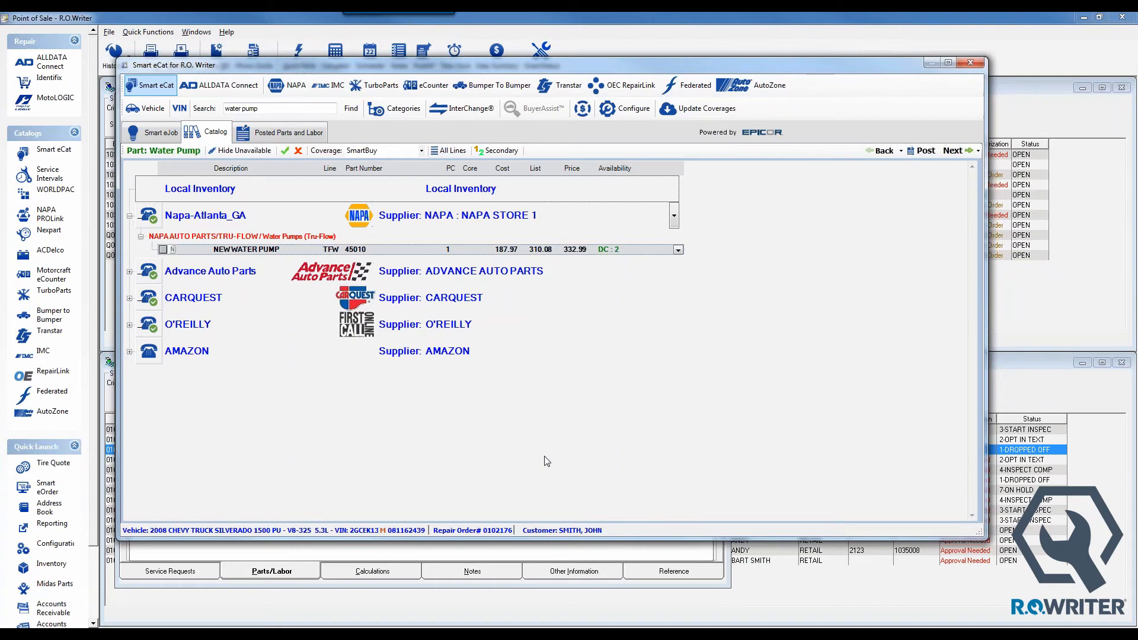
Expand the Advance Auto Parts water pumps and toggle the display of unavailable parts, leaving them hidden.
click(251, 152)
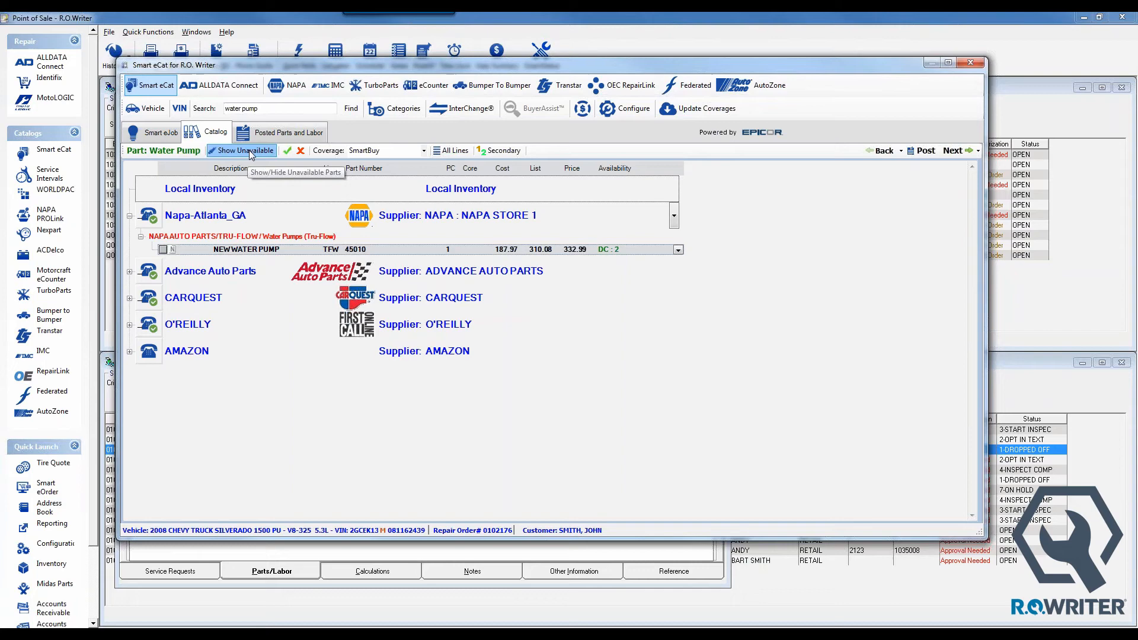
click(128, 274)
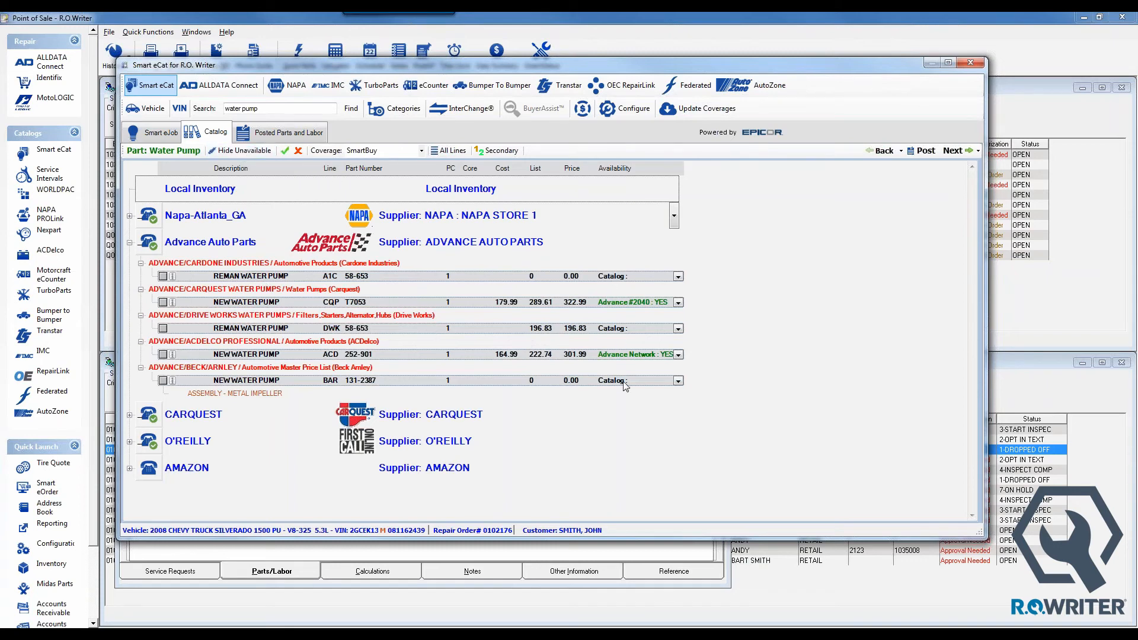
click(244, 151)
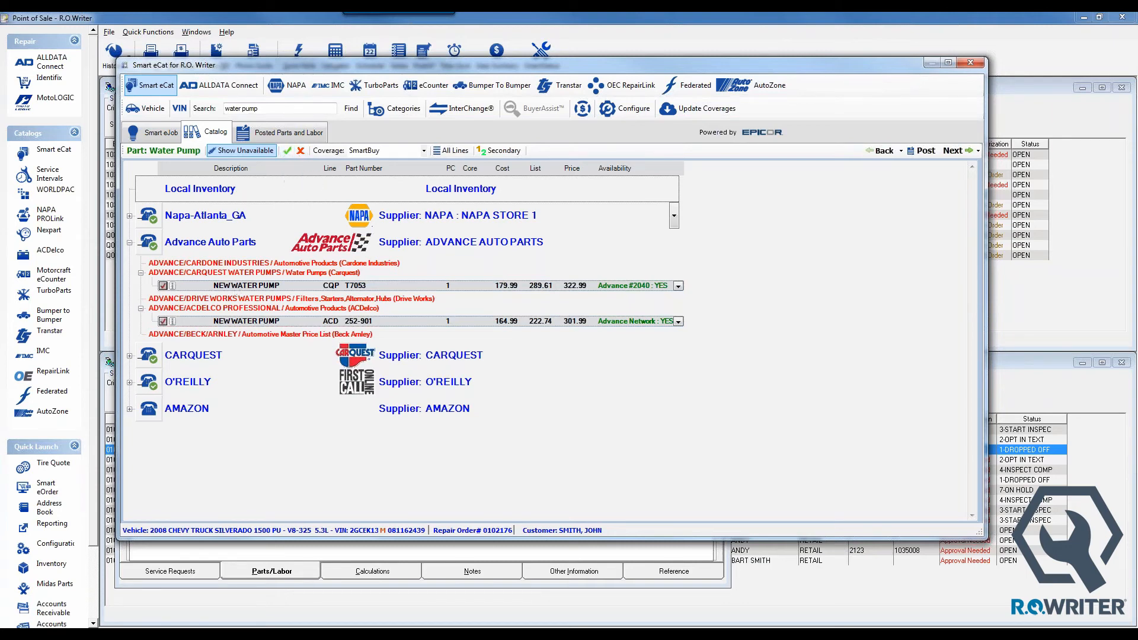
Expand the Napa-Atlanta_GA results and the CARQUEST results, and deselect all of the listed water pumps.
click(130, 215)
click(129, 298)
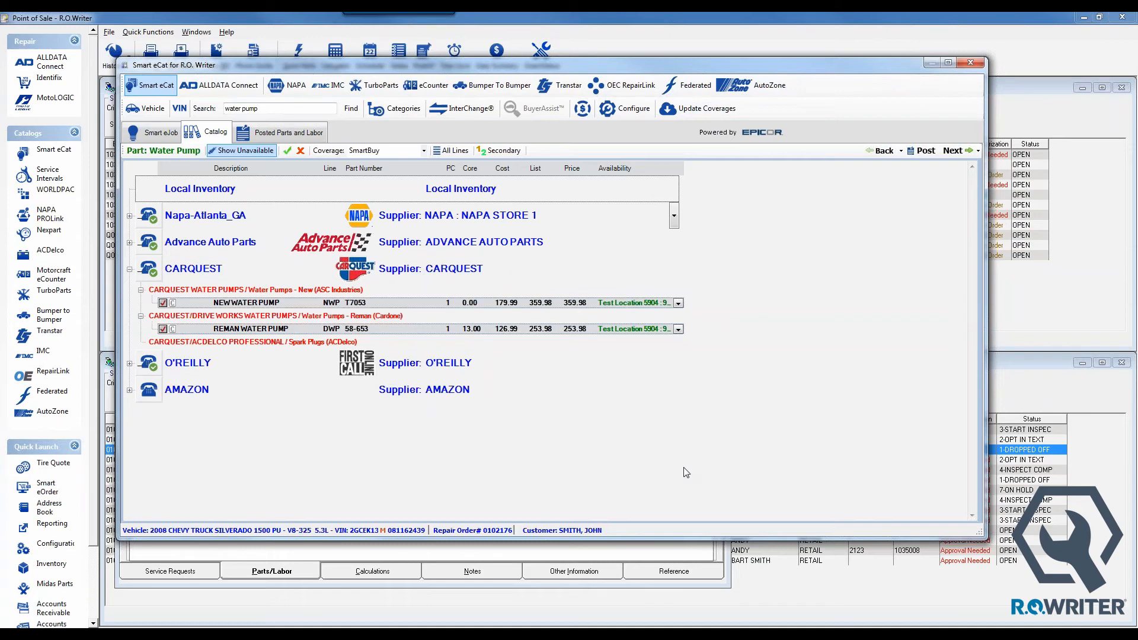
click(301, 150)
Review the available coverages and the All Lines selection for water pumps without changing either.
click(424, 153)
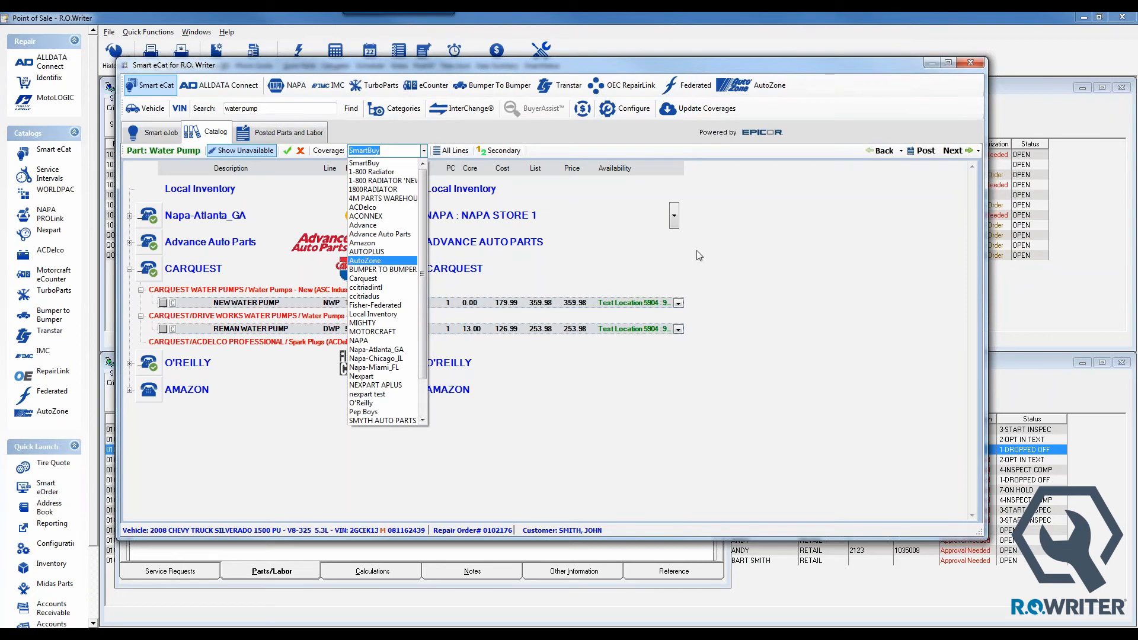
click(837, 264)
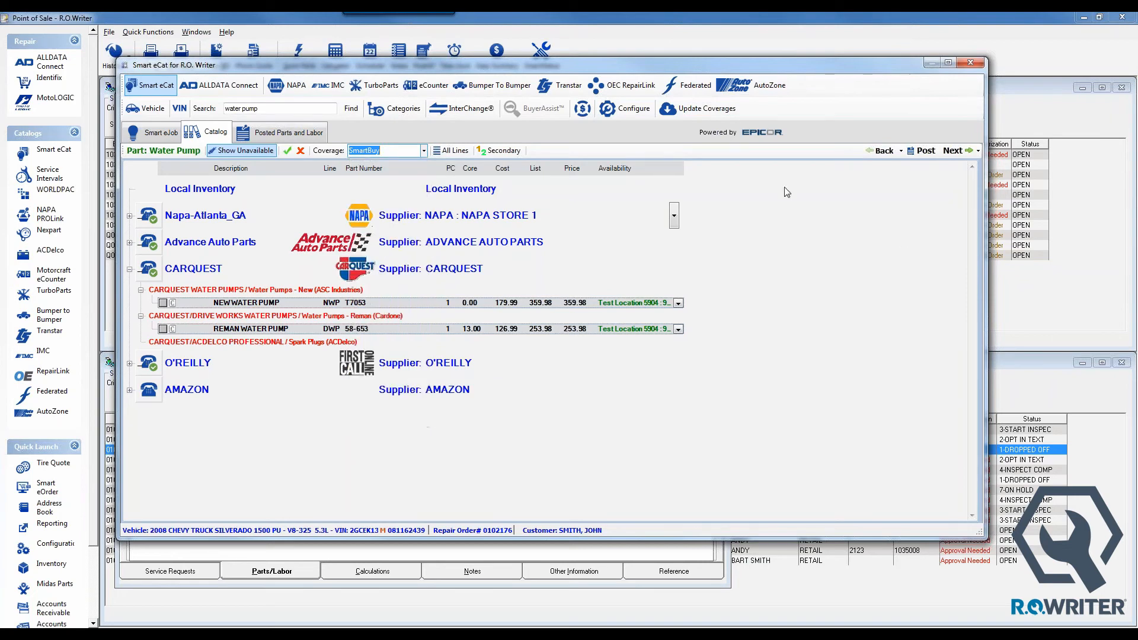
click(455, 151)
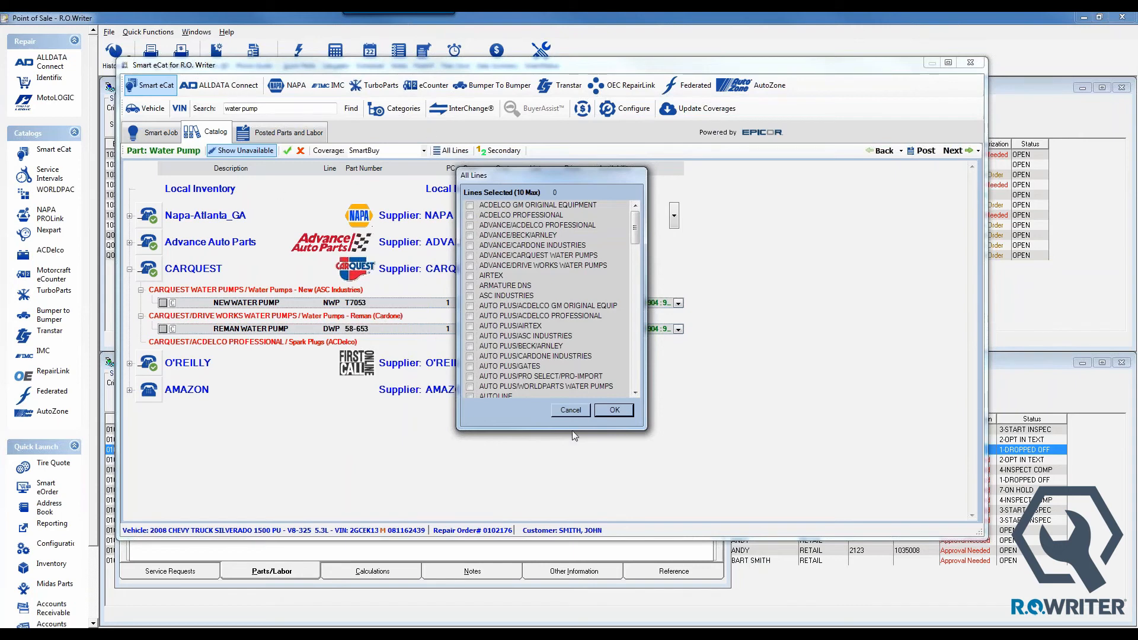
click(571, 411)
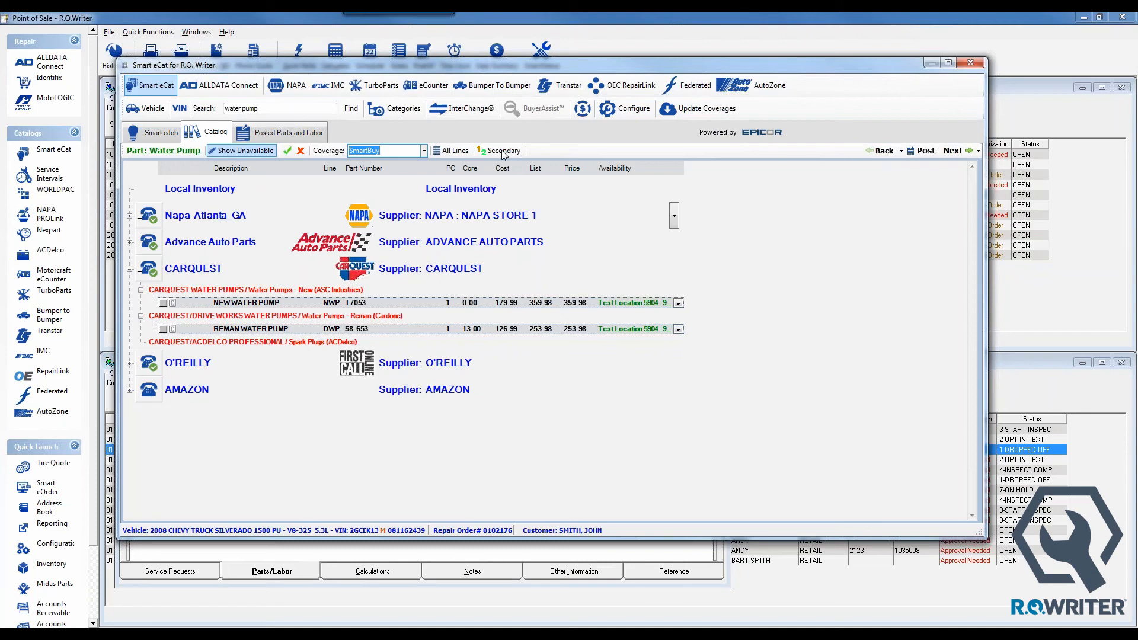
Show the part information for CARQUEST new water pump T7053, enlarge its window to view the specifications, and close it.
click(173, 303)
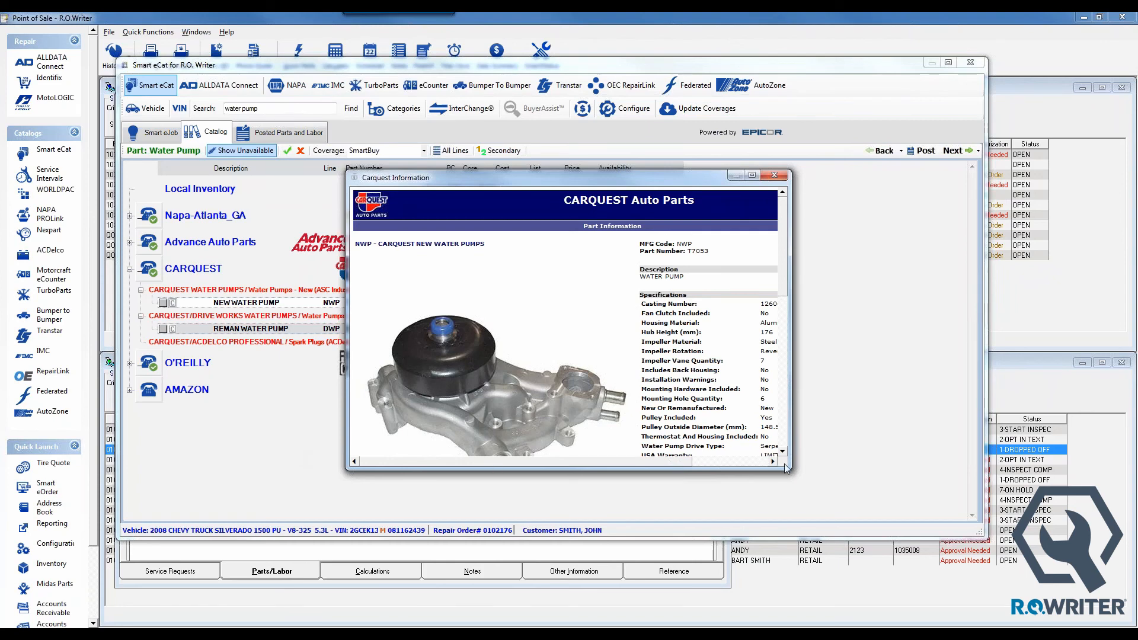
drag(784, 466, 909, 547)
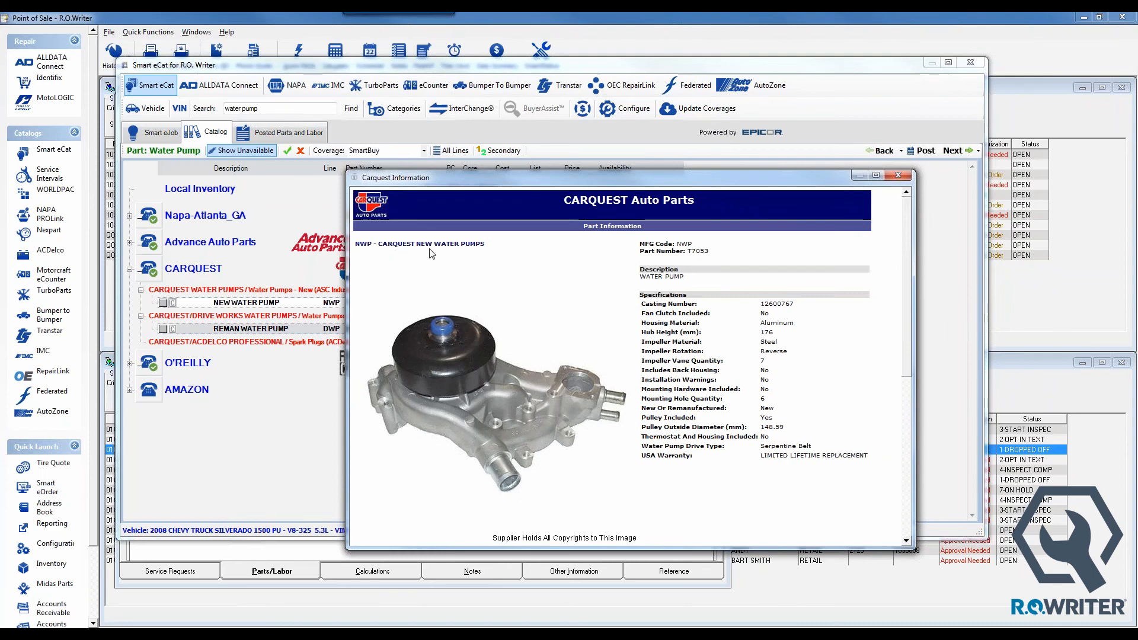
click(900, 176)
Show the part information for NAPA water pump 45010, browse its images including Bottom and Top, and close it.
click(130, 217)
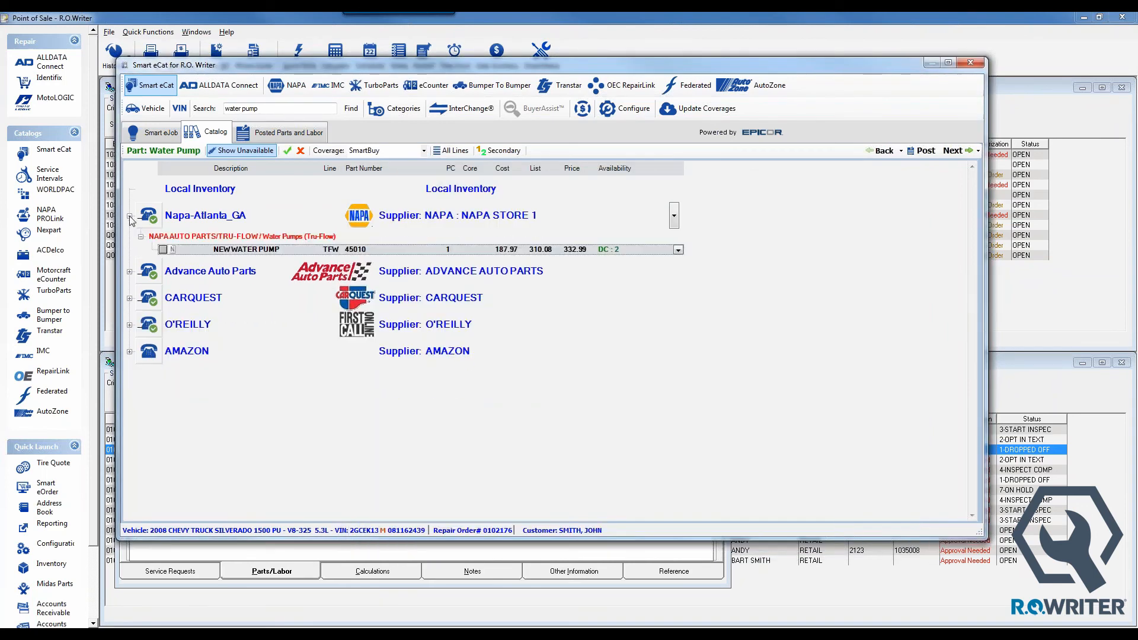
click(173, 250)
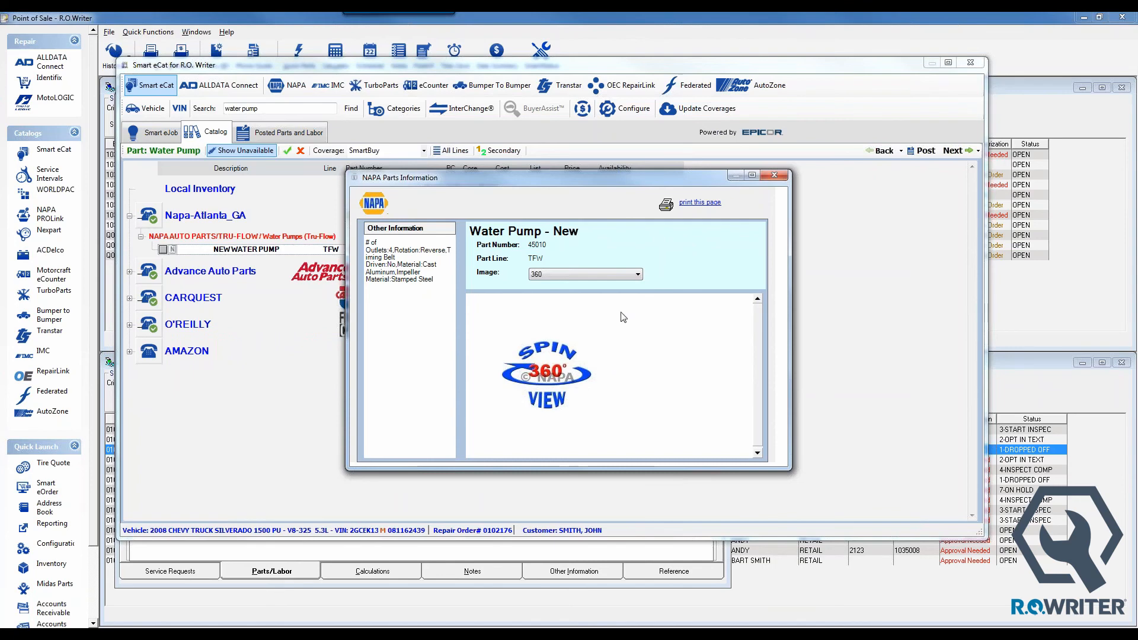
click(635, 275)
click(620, 294)
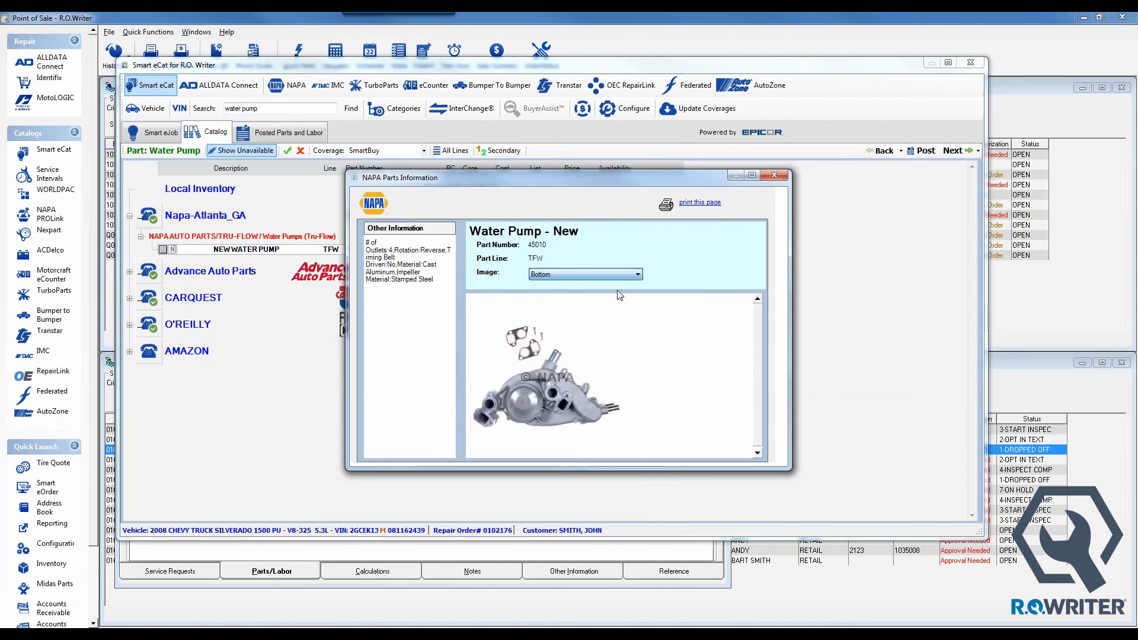
click(634, 276)
click(622, 301)
click(627, 281)
click(614, 307)
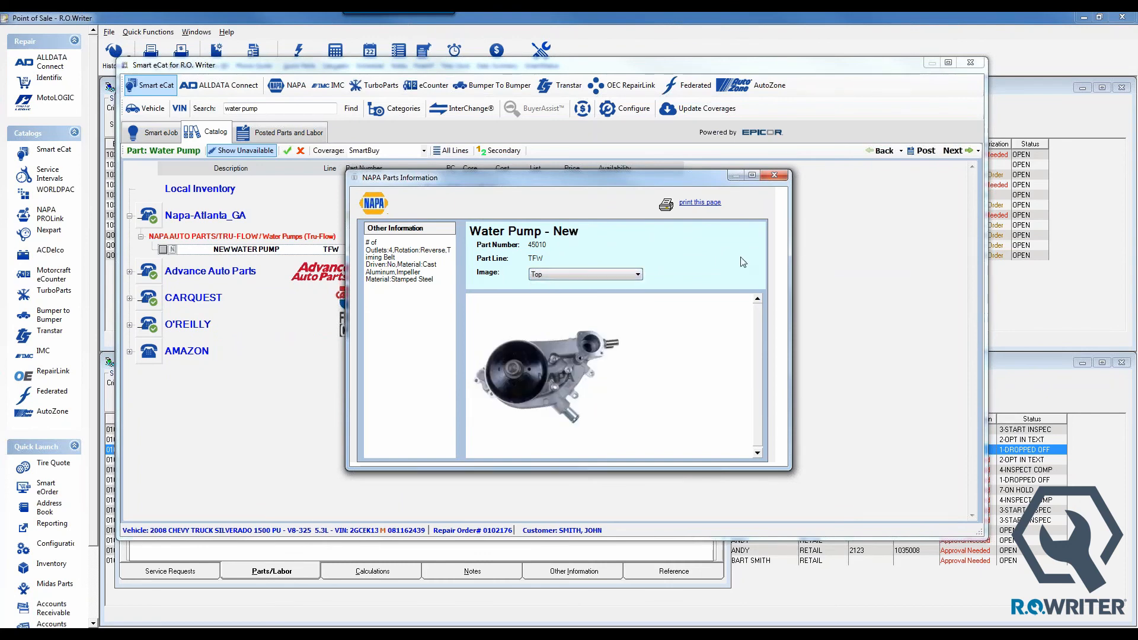
click(774, 175)
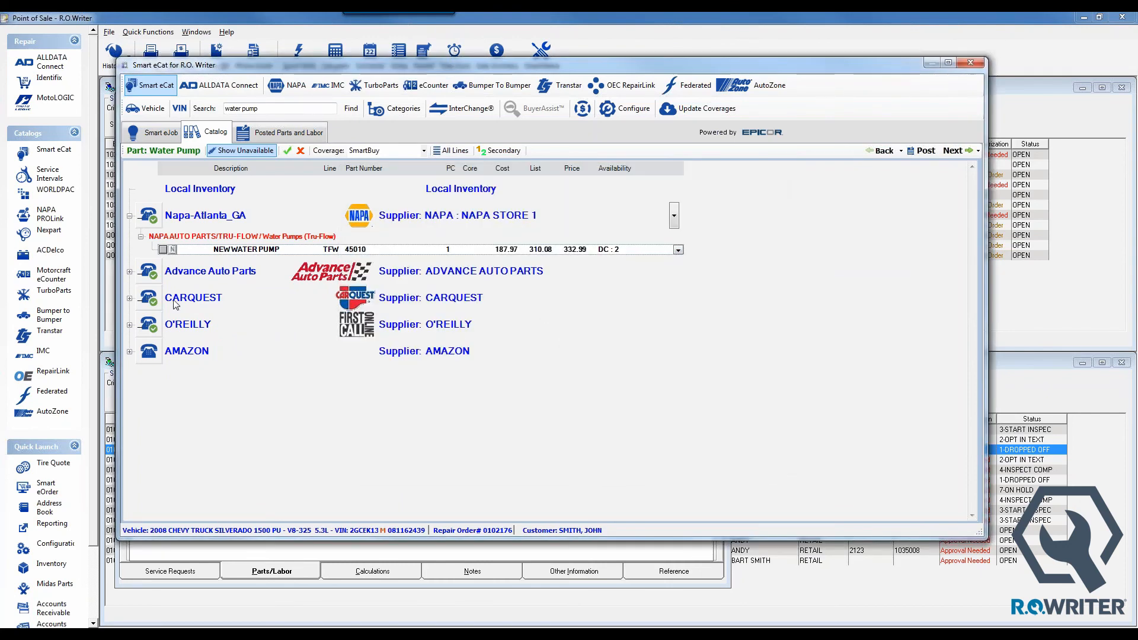
Show the part information for Advance Auto Parts water pump T7053, enlarge its window, and examine the specifications and images.
click(130, 272)
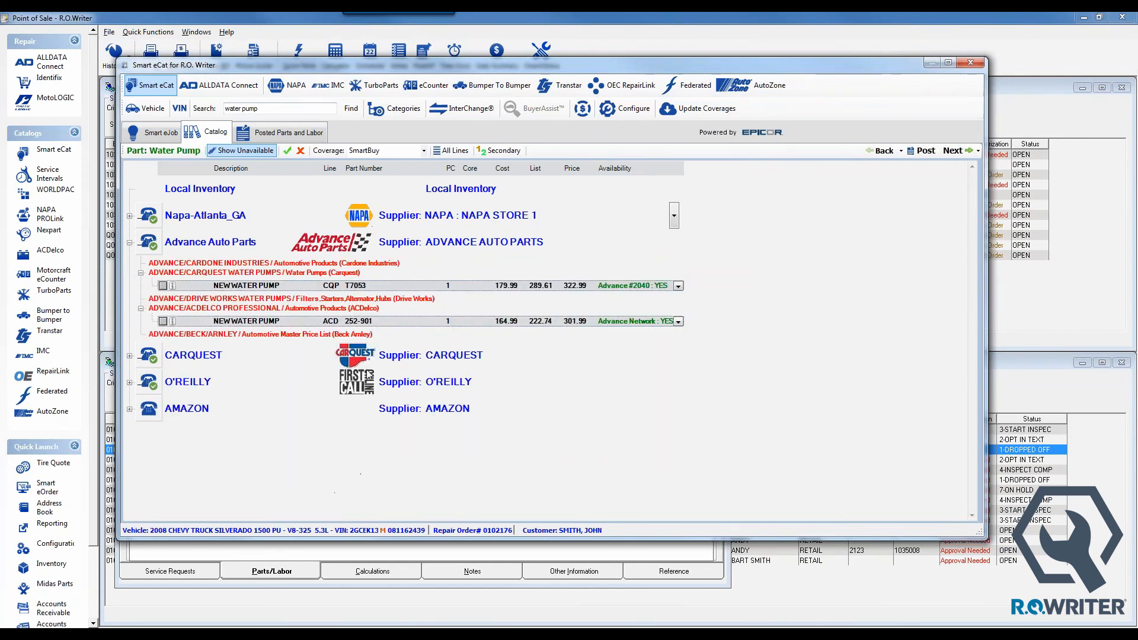
click(173, 287)
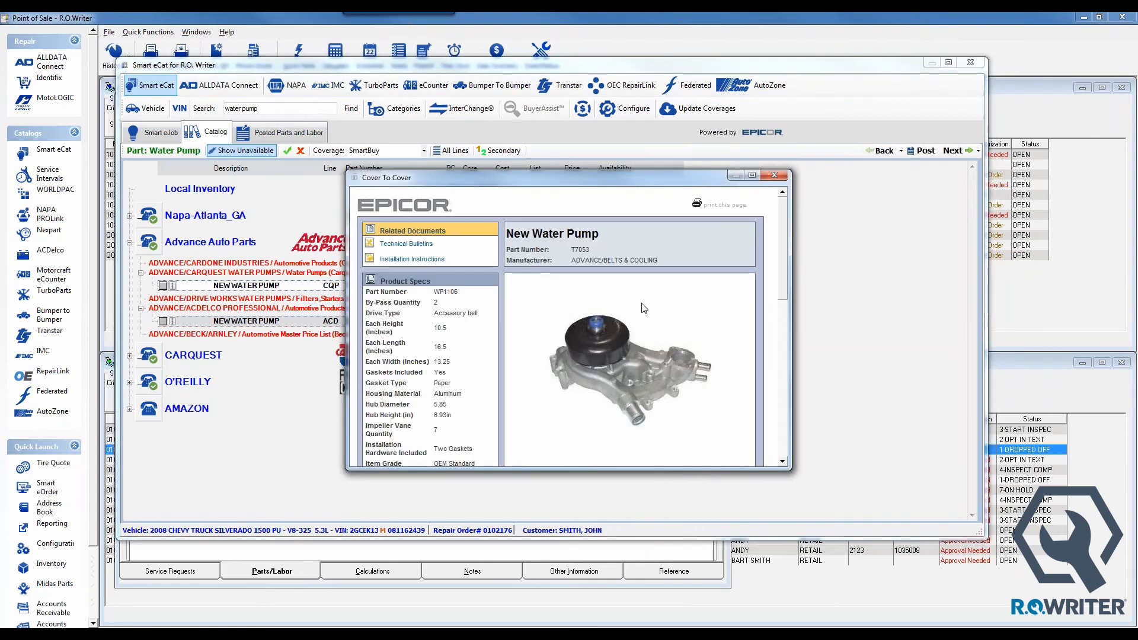
drag(346, 172, 158, 62)
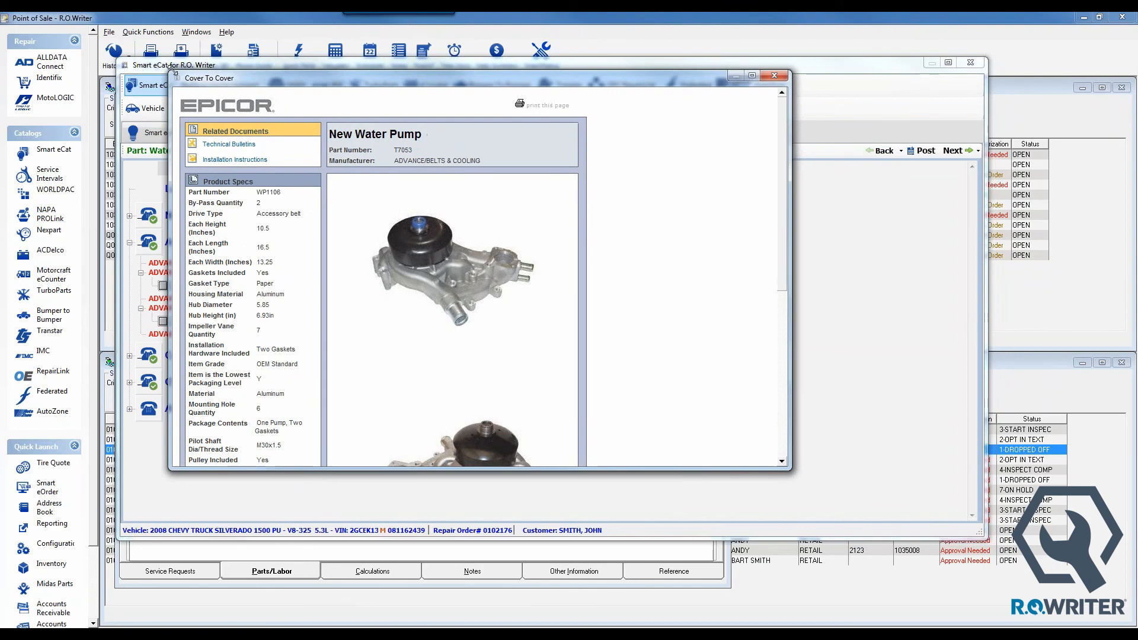
click(783, 426)
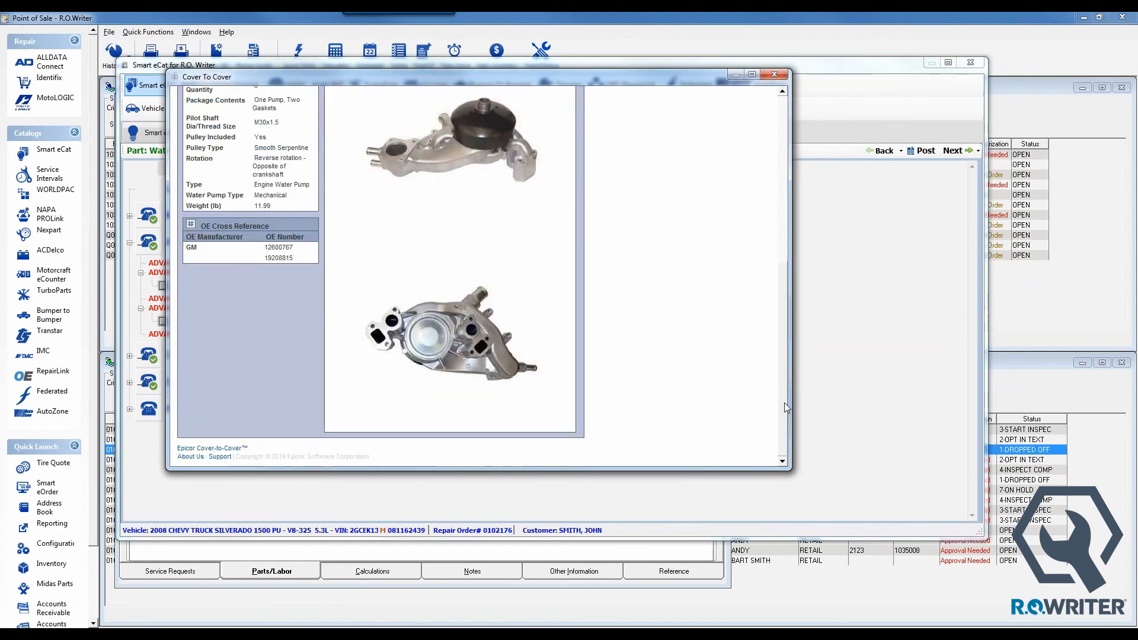
Close the Advance Auto Parts water pump information and hide the cost and list prices in the part results.
drag(784, 422, 789, 247)
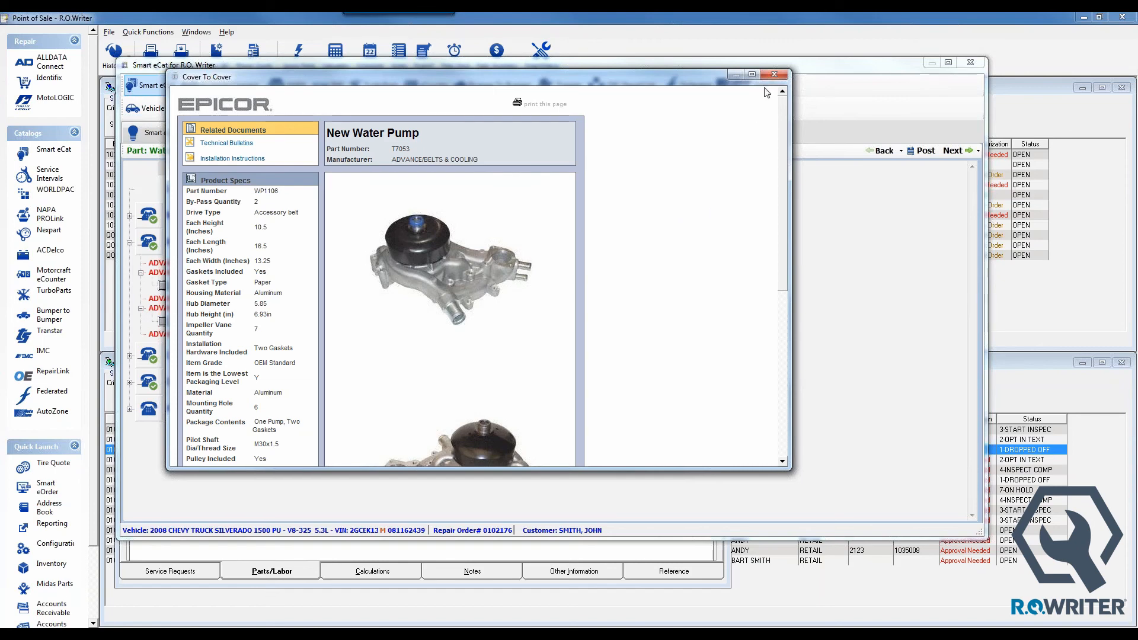
click(773, 75)
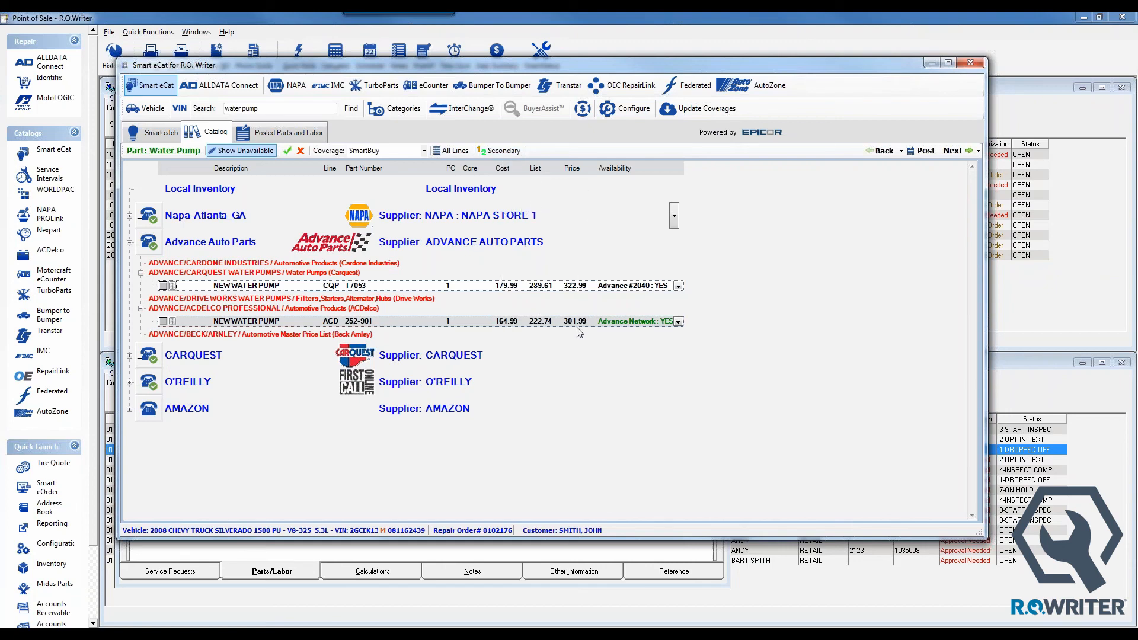
click(583, 110)
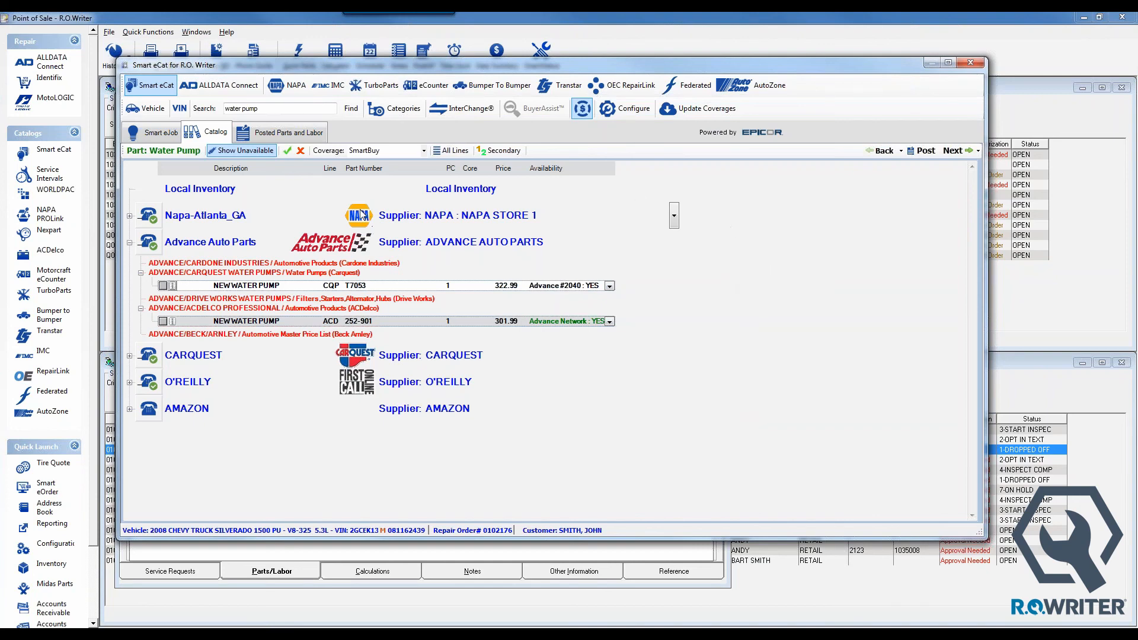
Find the Water Pump labor operations for the vehicle and add R&R Water Pump to the posted parts and labor.
click(351, 108)
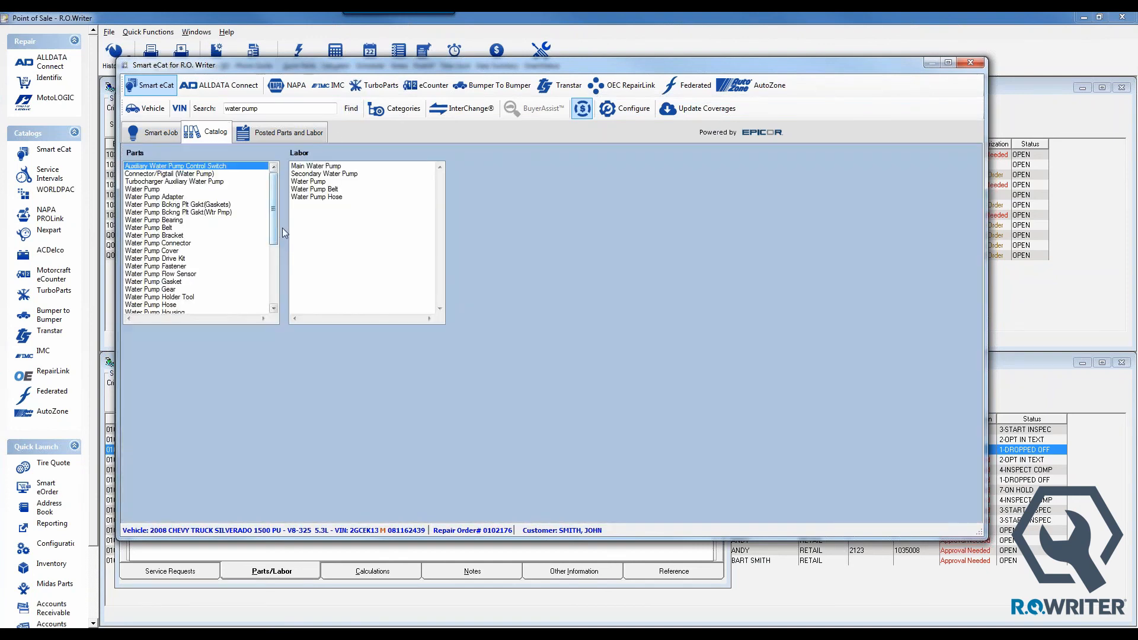
click(146, 189)
double_click(309, 181)
click(139, 178)
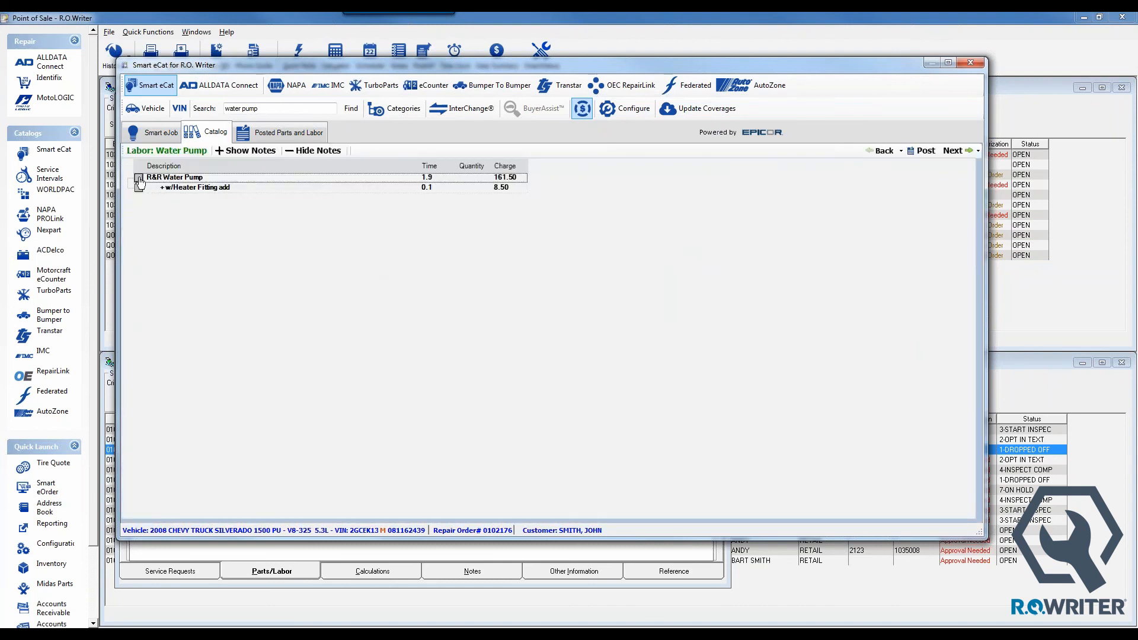
click(956, 150)
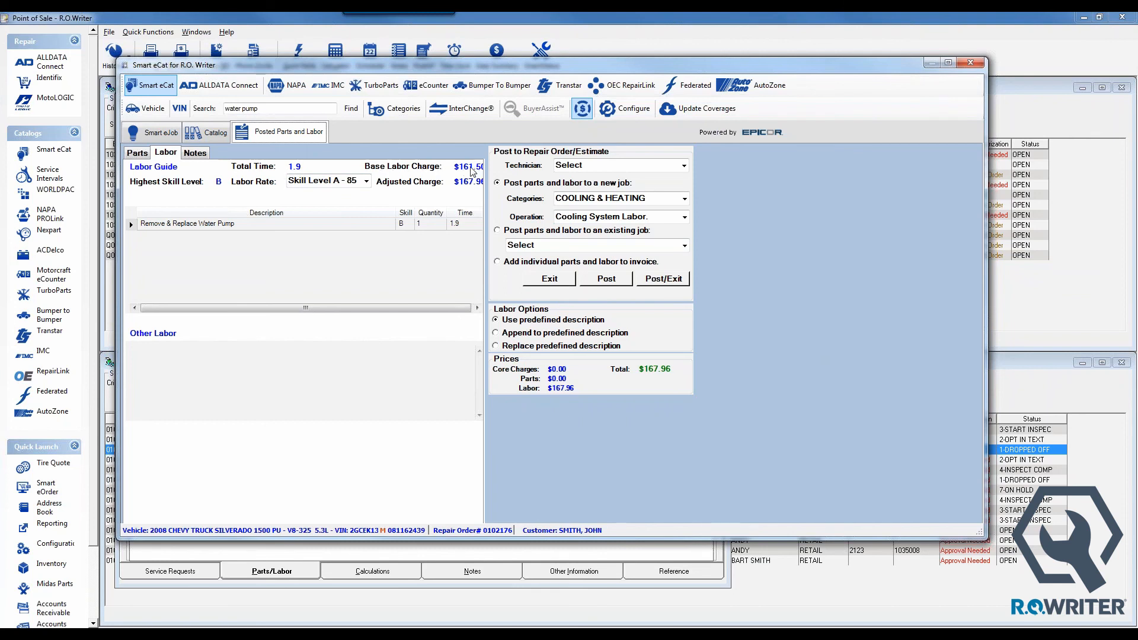
Try labor rates Skill Level B - 80, Skill Level C - 75 and Skill Level D - 70, and return to Skill Level A - 85.
click(367, 181)
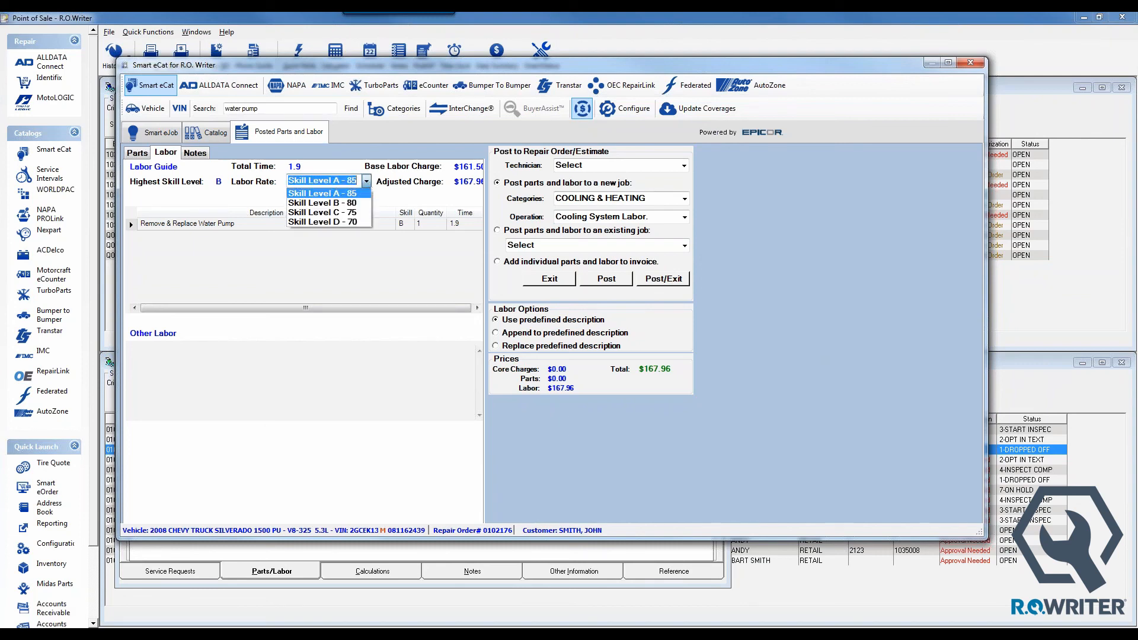
click(353, 203)
click(367, 181)
click(353, 213)
click(369, 183)
click(353, 222)
click(367, 182)
click(354, 193)
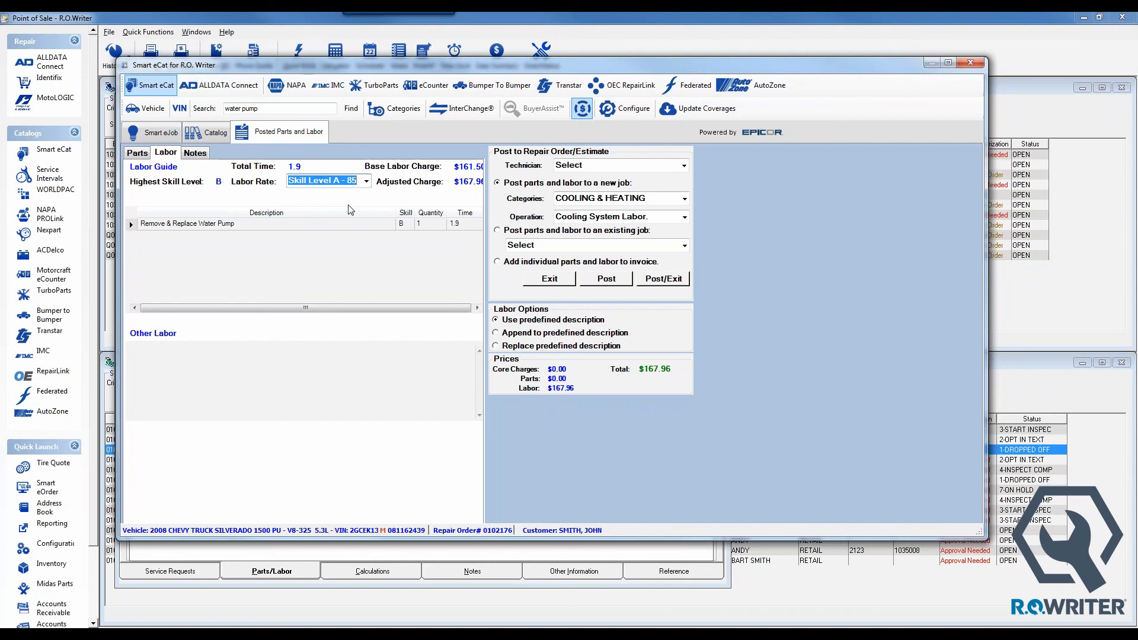
Set the labor rate for the water pump replacement to Skill Level B - 80.
click(367, 181)
click(351, 203)
click(367, 183)
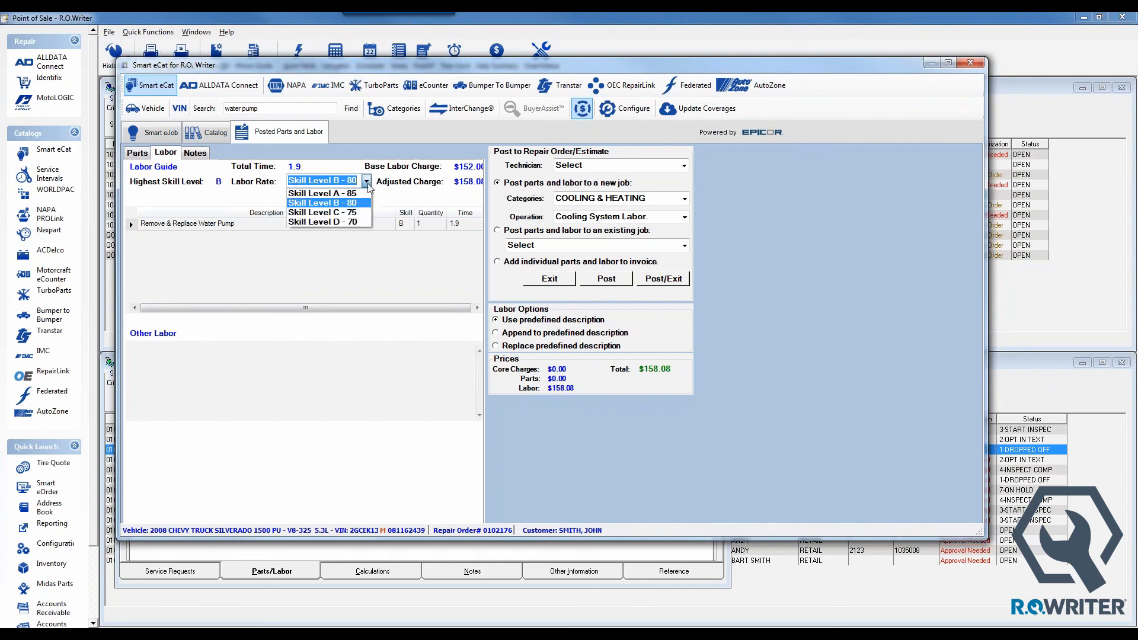
click(398, 201)
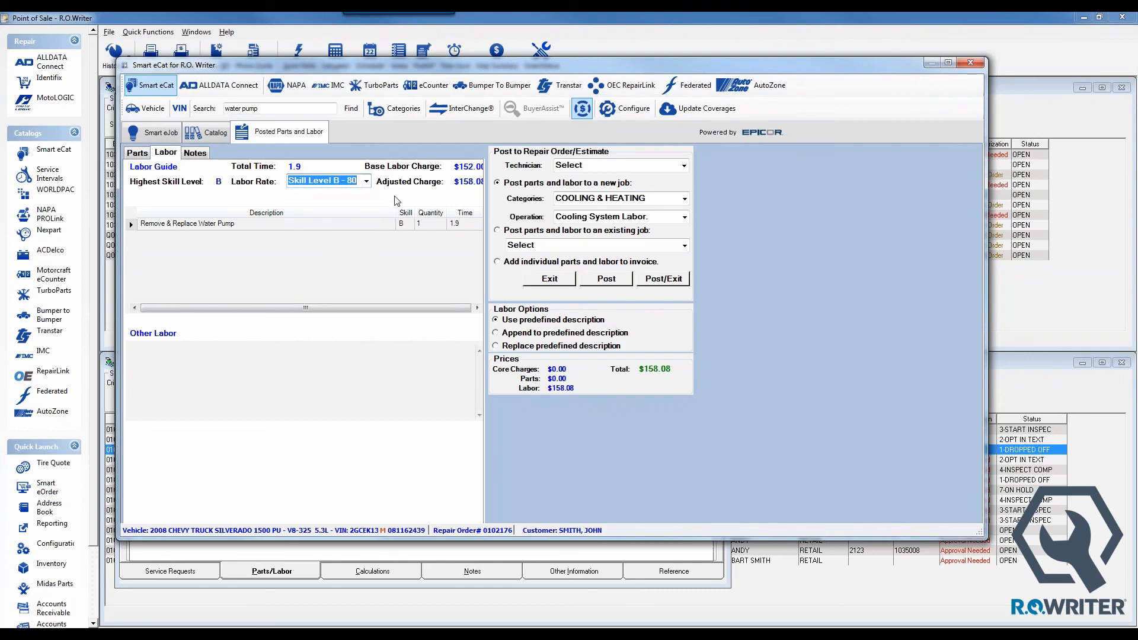